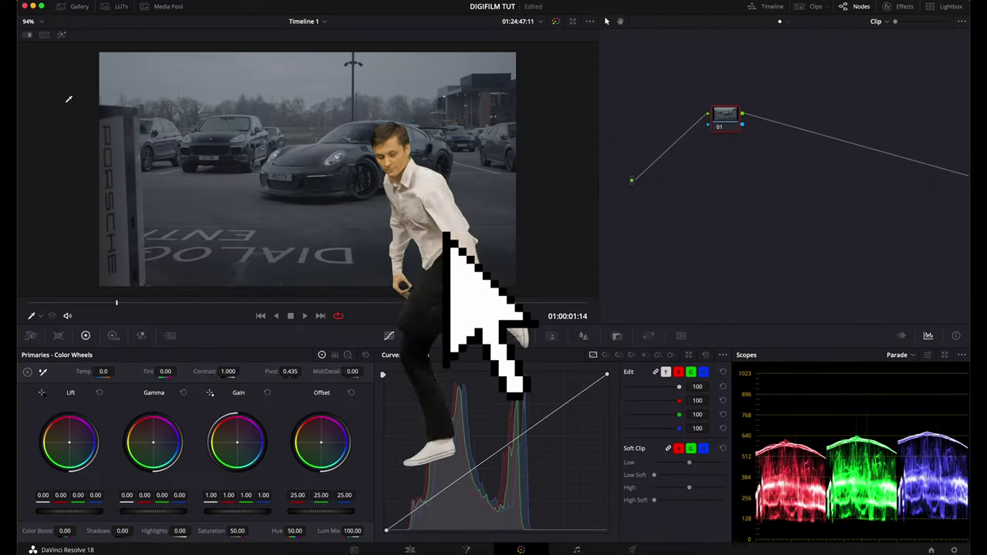
Apply the Digifilm still 1.224.1 grade from the PowerGrade album to the Porsche clip, then close the Gallery
click(74, 6)
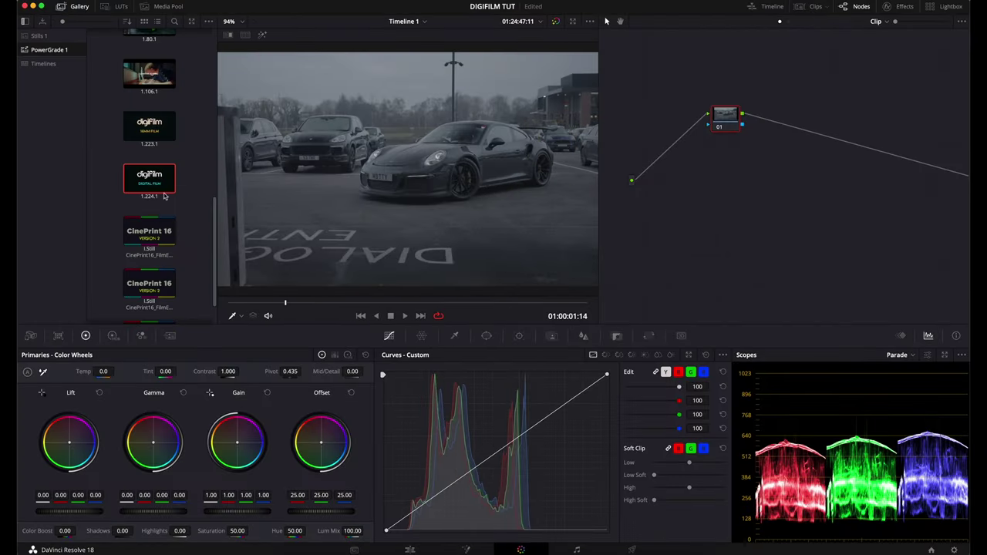
scroll(164, 197, up, 3)
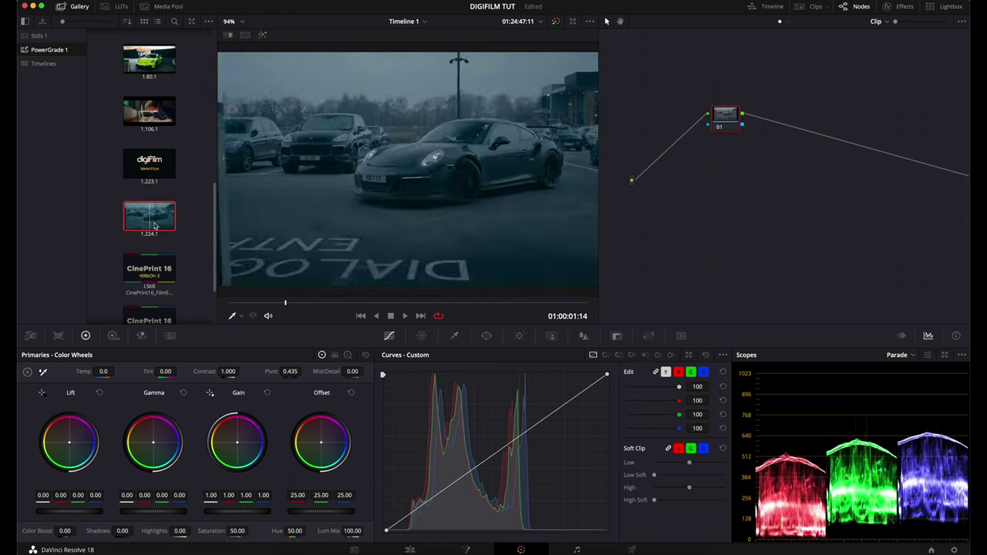
click(73, 6)
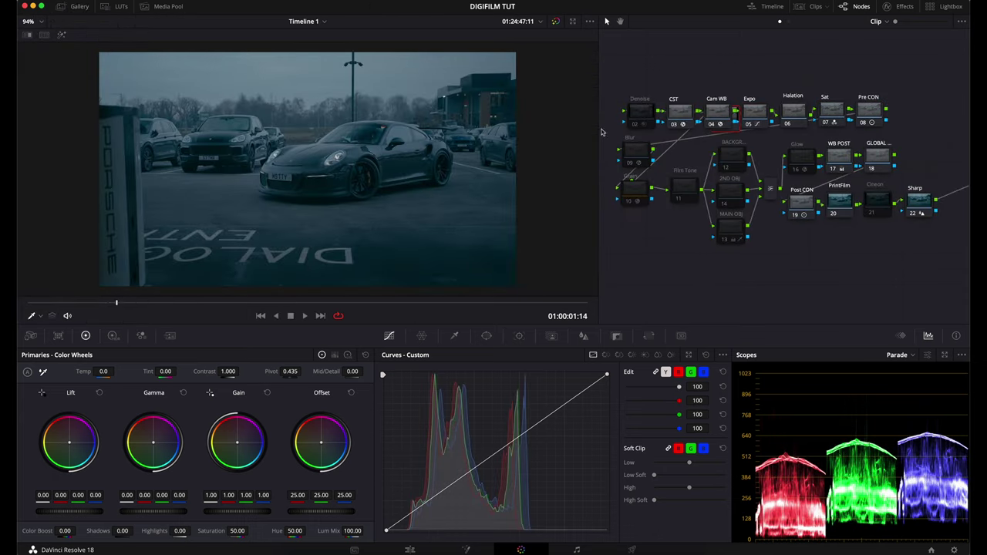
click(73, 6)
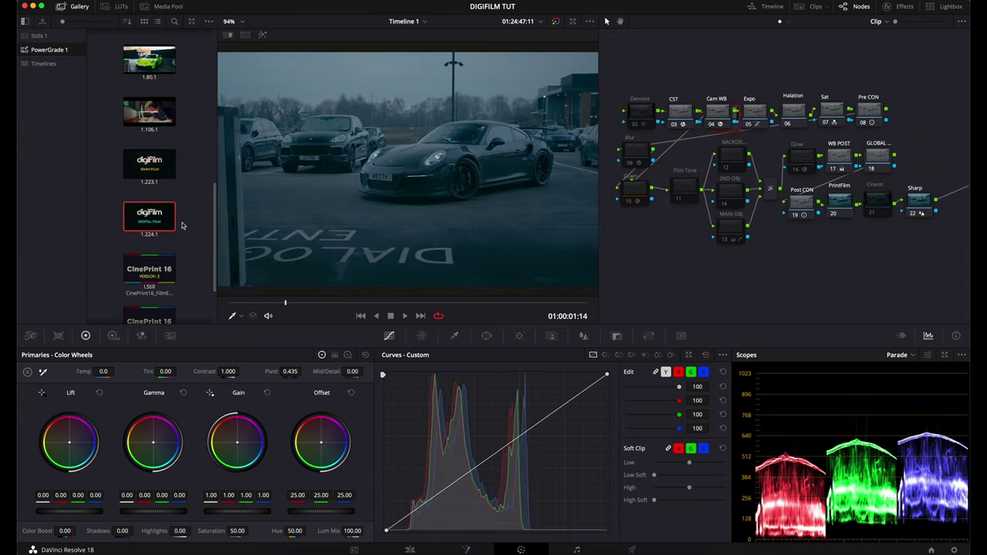
right_click(161, 224)
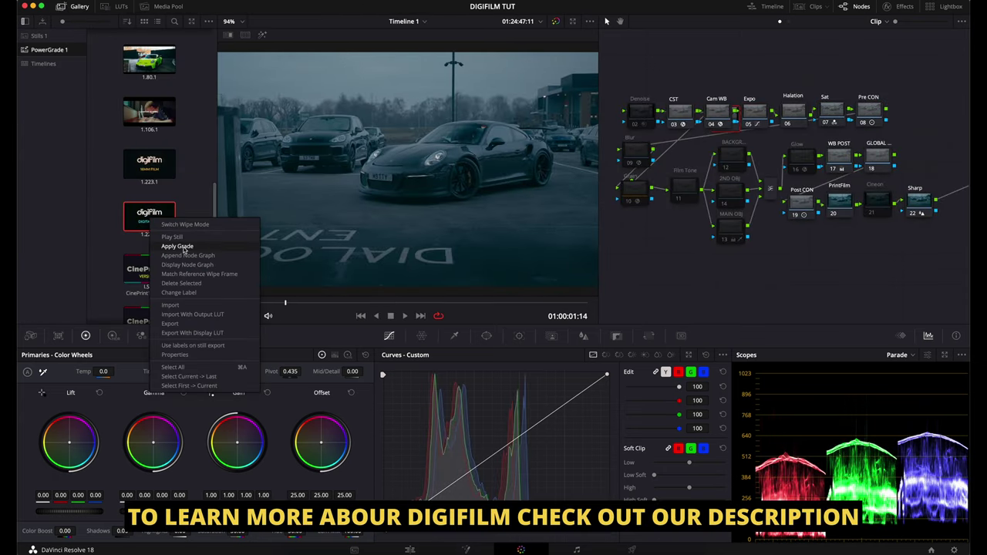
click(184, 246)
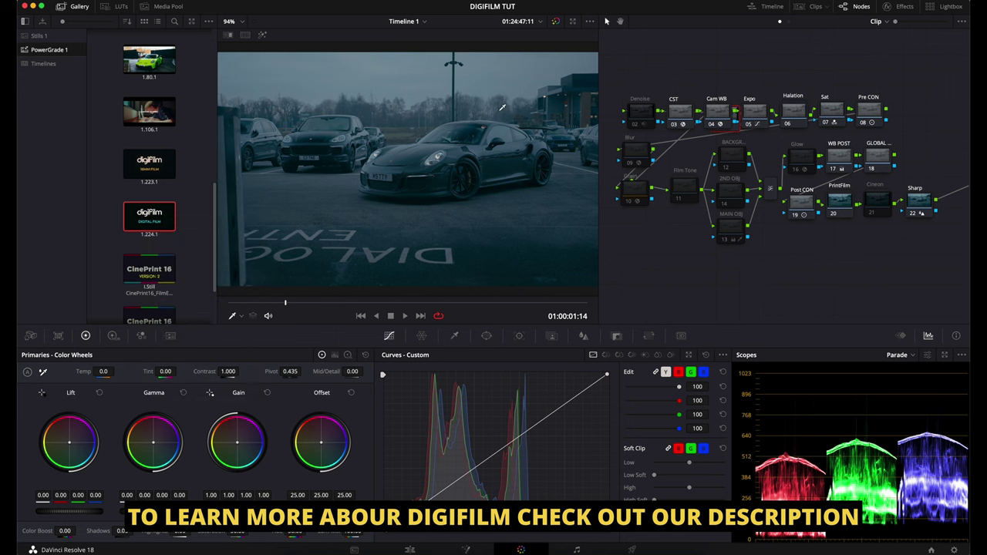
click(61, 6)
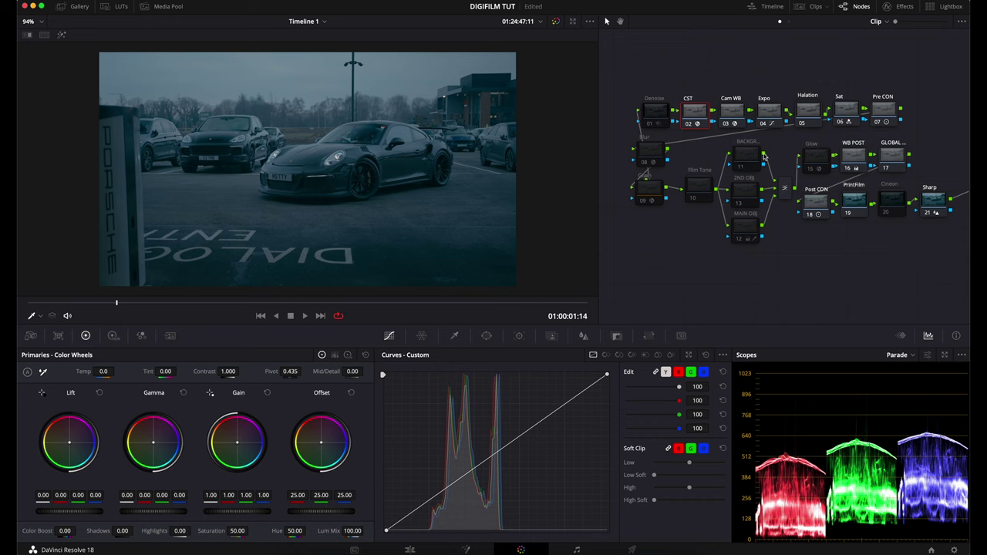
Look inside the PrintFilm compound node, then disable the Halation node 05 in the main graph
right_click(855, 208)
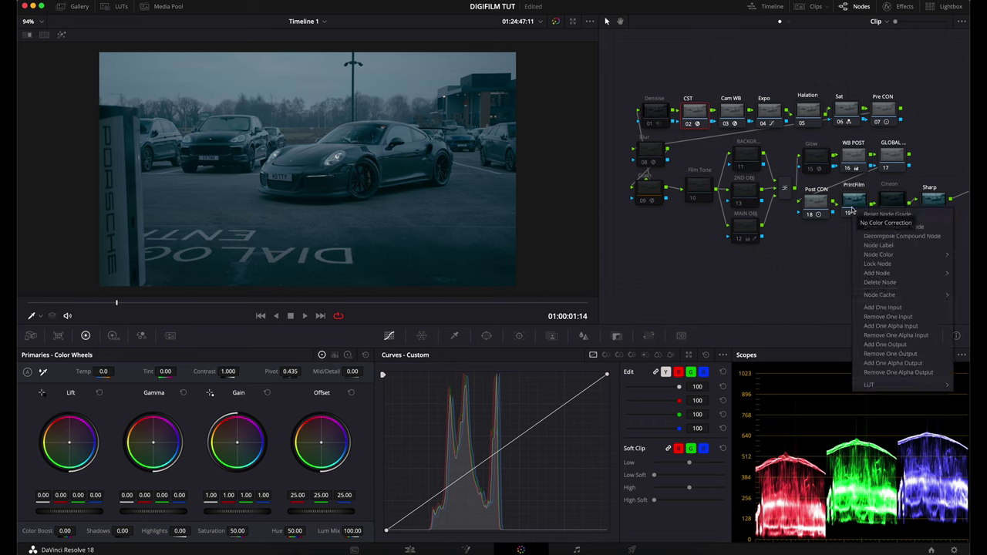
click(887, 226)
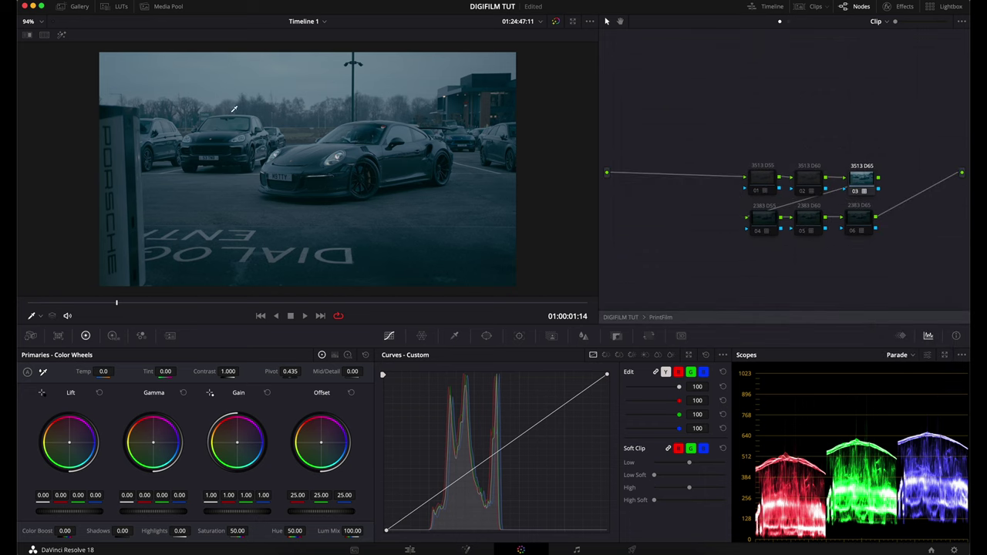
click(622, 317)
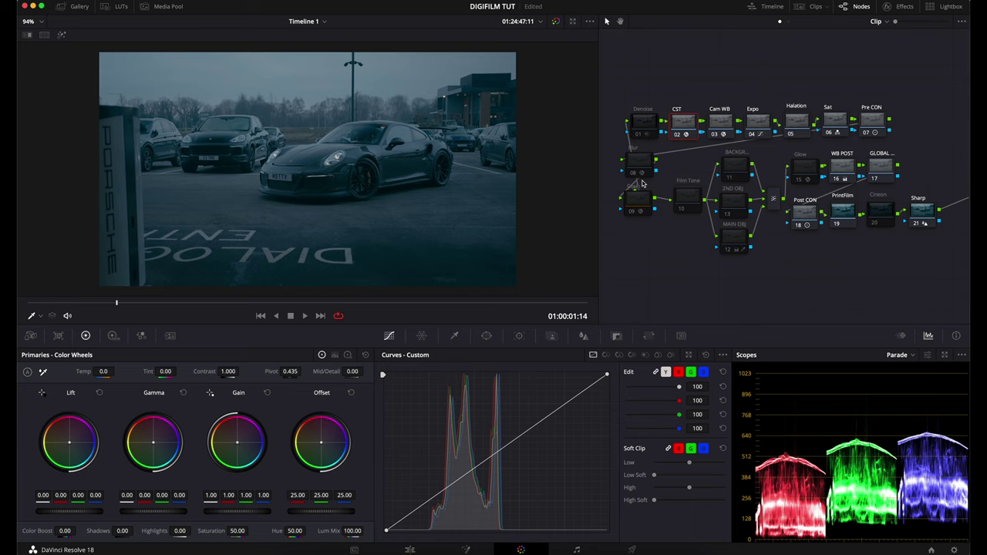
click(791, 135)
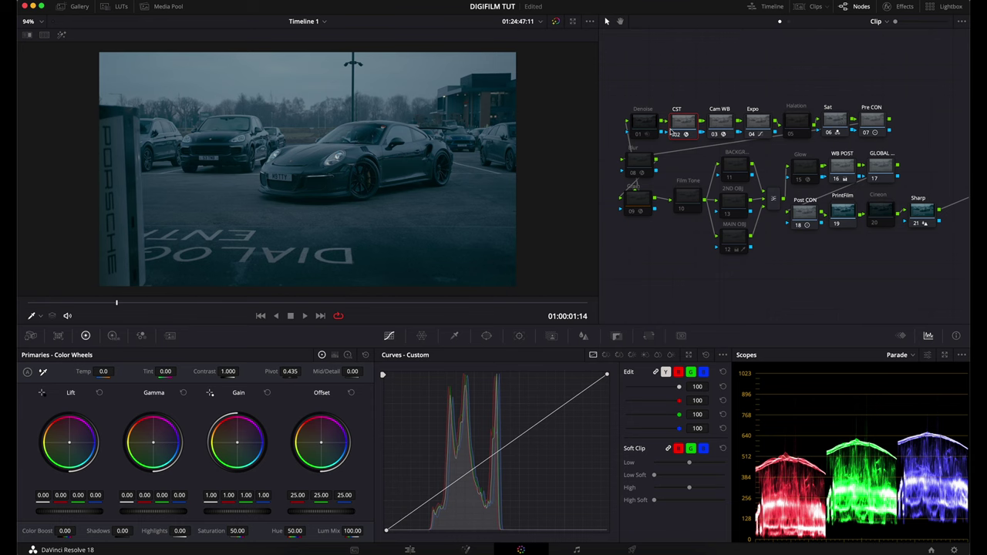
Set the Color Space Transform input to Sony S-Gamut3.Cine colour space and Sony S-Log3 gamma
click(907, 10)
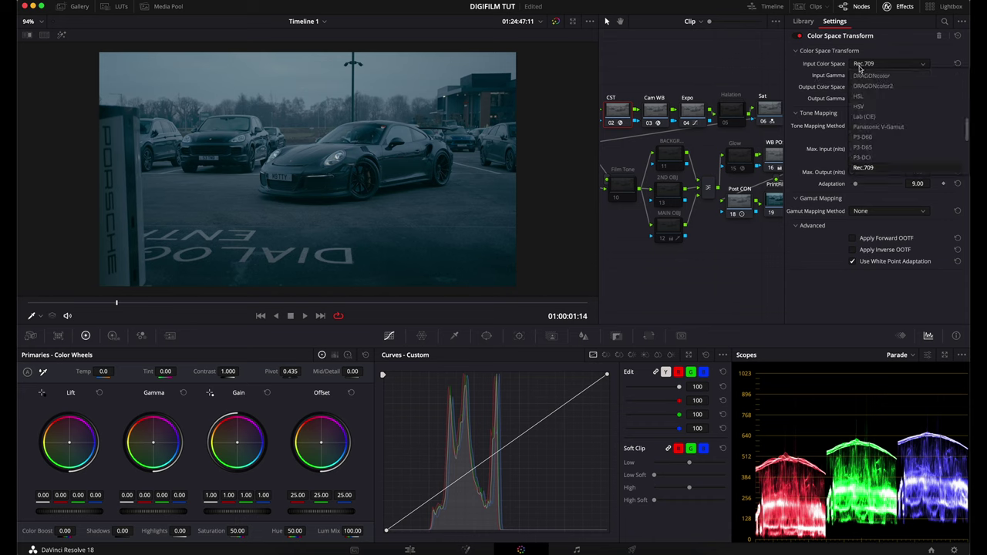
click(858, 67)
scroll(858, 70, down, 3)
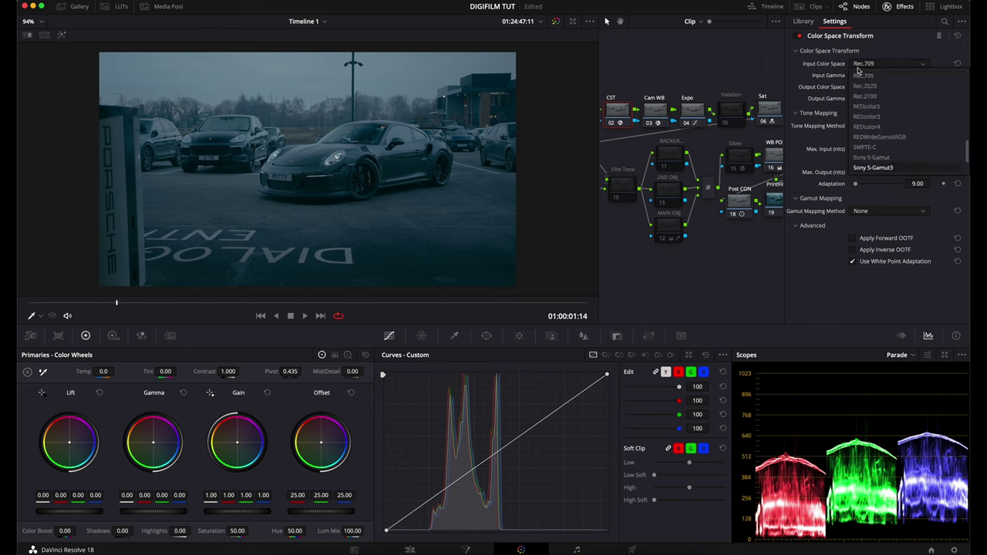
scroll(858, 71, down, 2)
click(875, 168)
click(862, 75)
scroll(862, 80, down, 3)
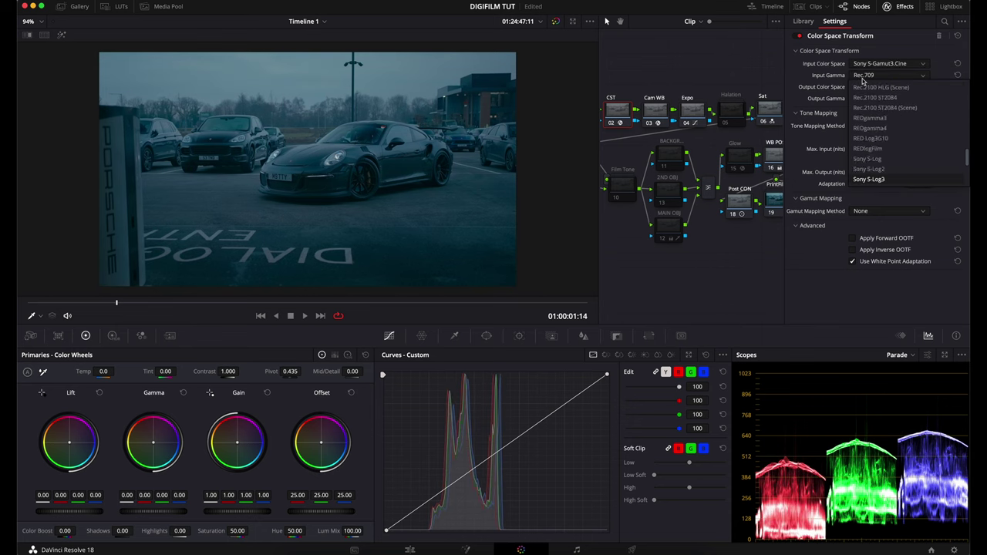
click(869, 179)
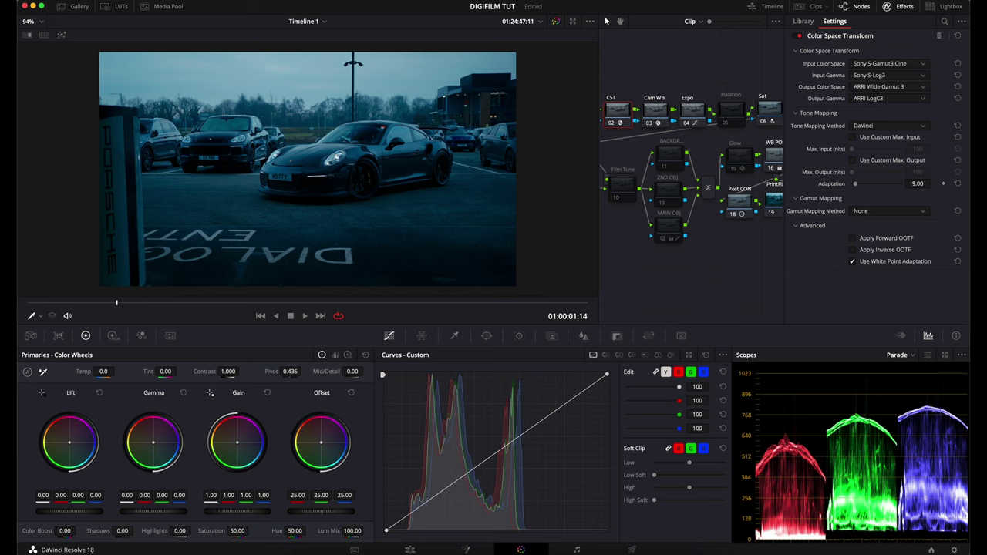
click(888, 7)
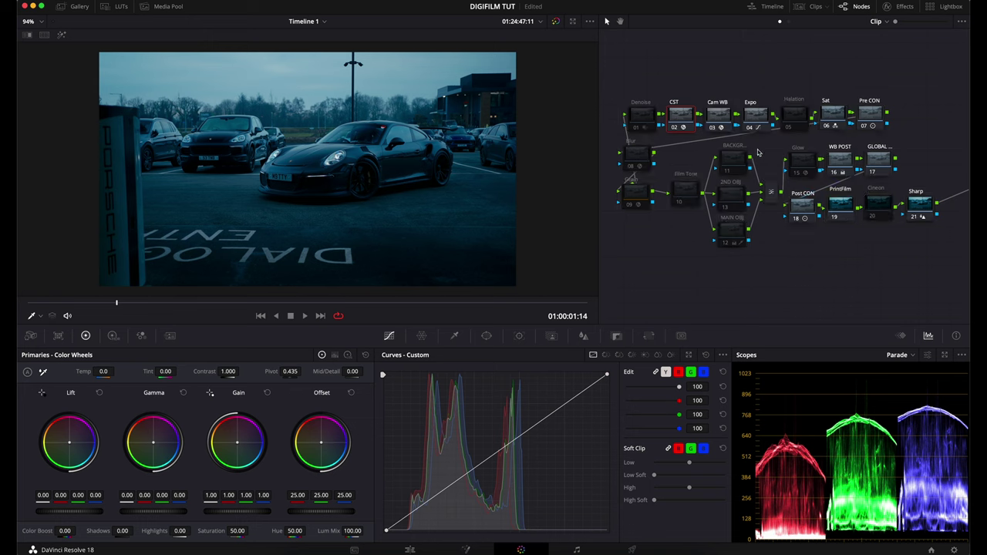
Raise Cam WB's source Kelvin to 10376 and lift the Expo node's Offset to 25.00
click(731, 116)
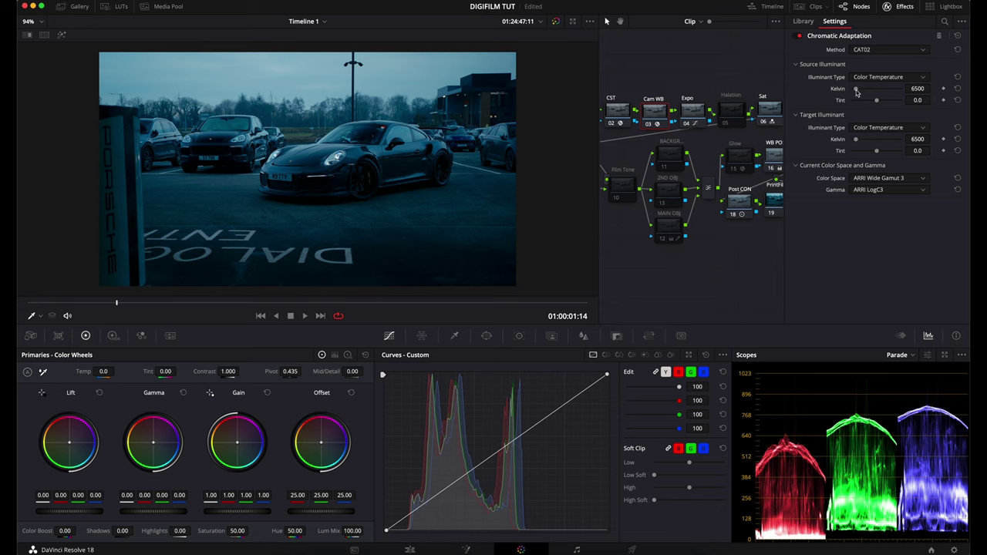
drag(856, 91, 861, 93)
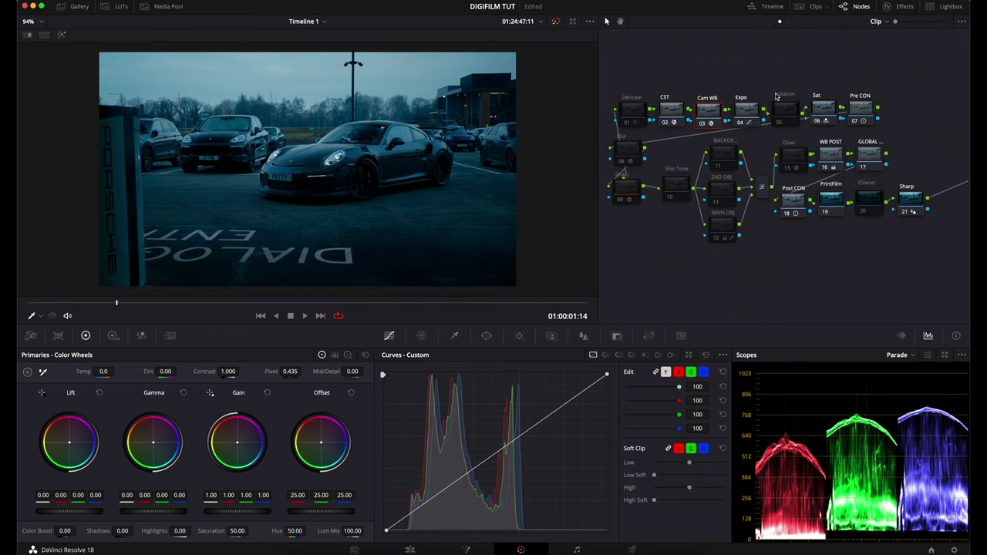
click(747, 114)
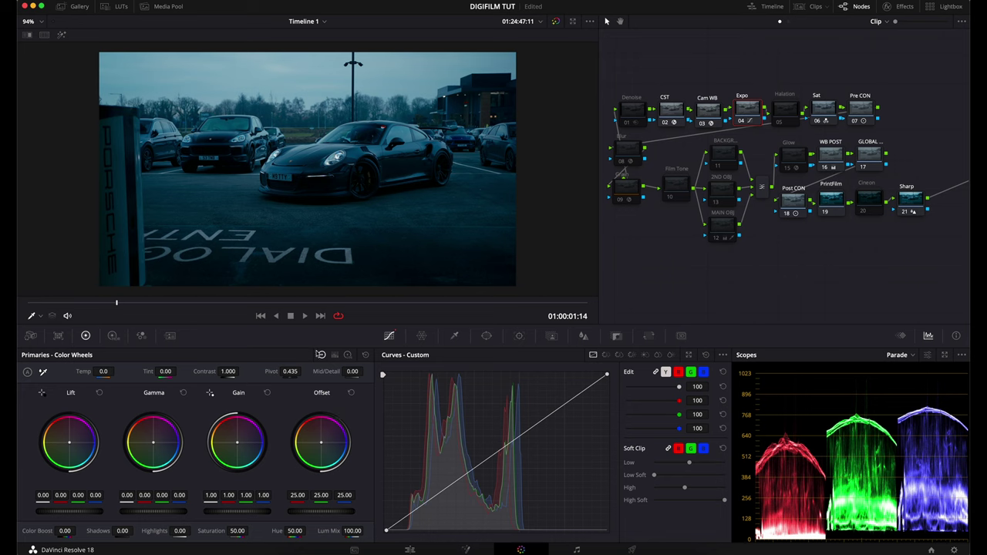
drag(315, 512, 463, 486)
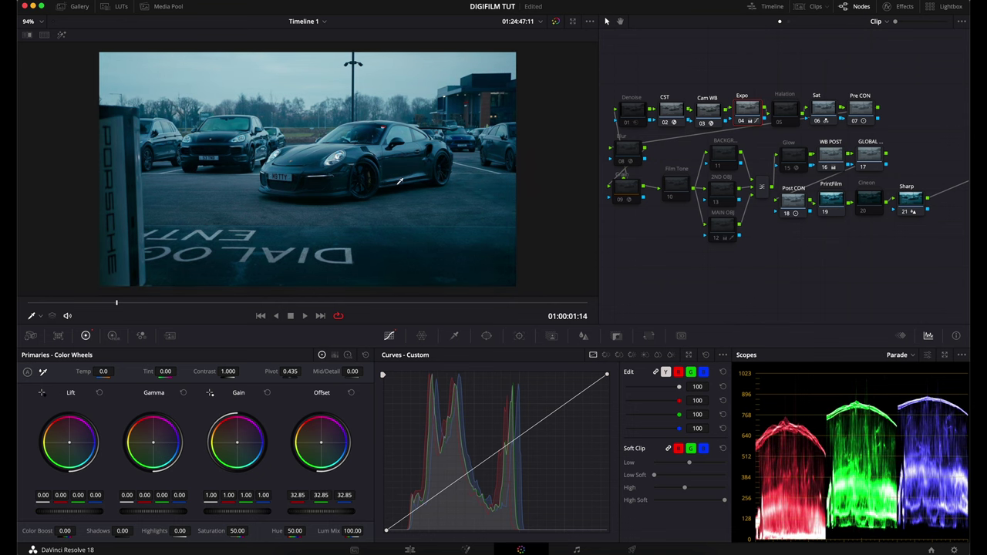
click(708, 115)
Reset Cam WB's source Kelvin to 6500 and scrub back to the parked Porsche shot
click(891, 6)
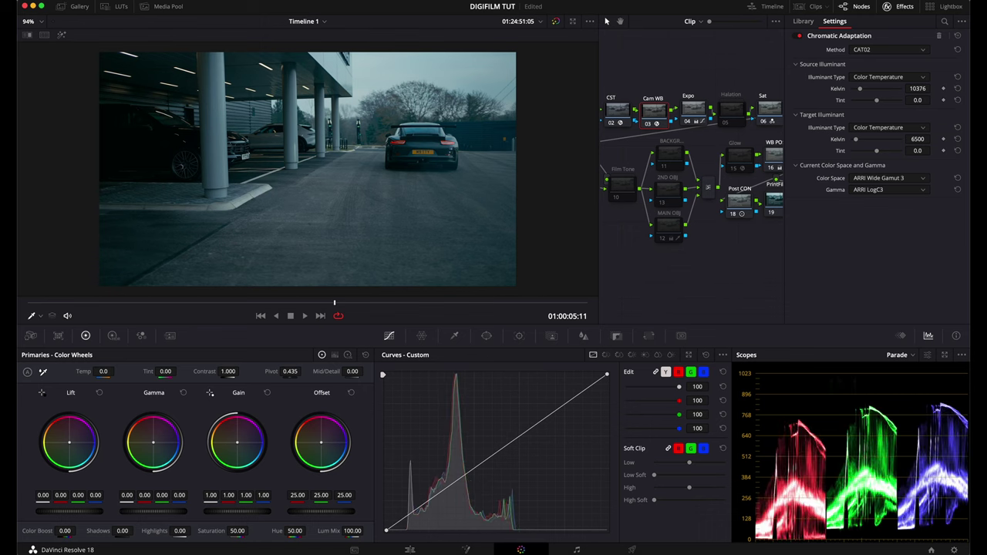
key(ctrl+z)
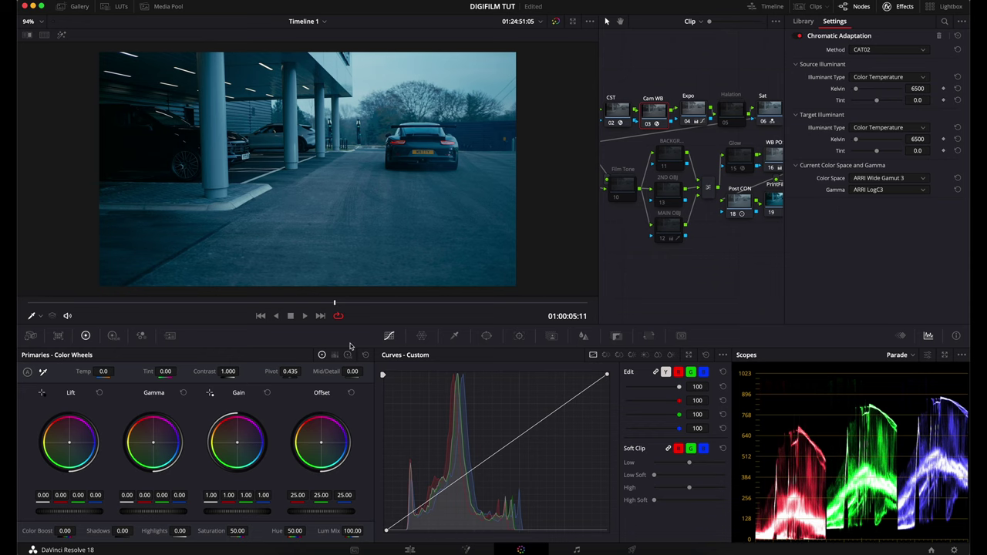
scroll(436, 147, up, 2)
scroll(354, 151, up, 3)
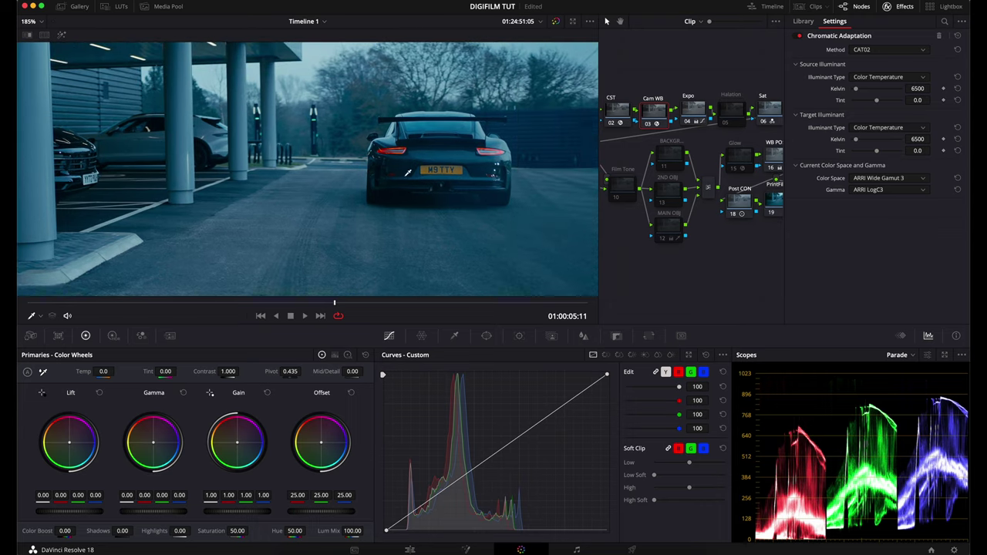
drag(256, 305, 114, 303)
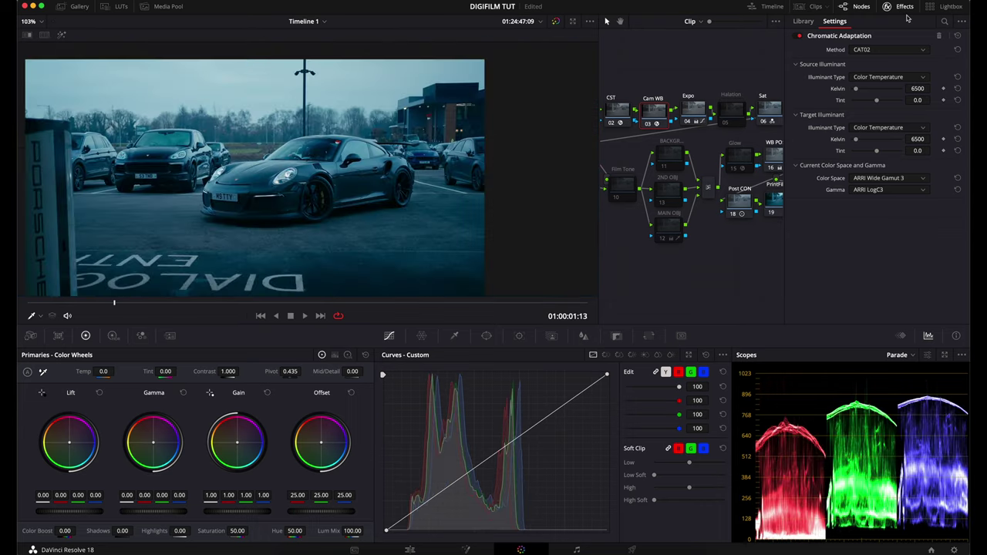
click(904, 6)
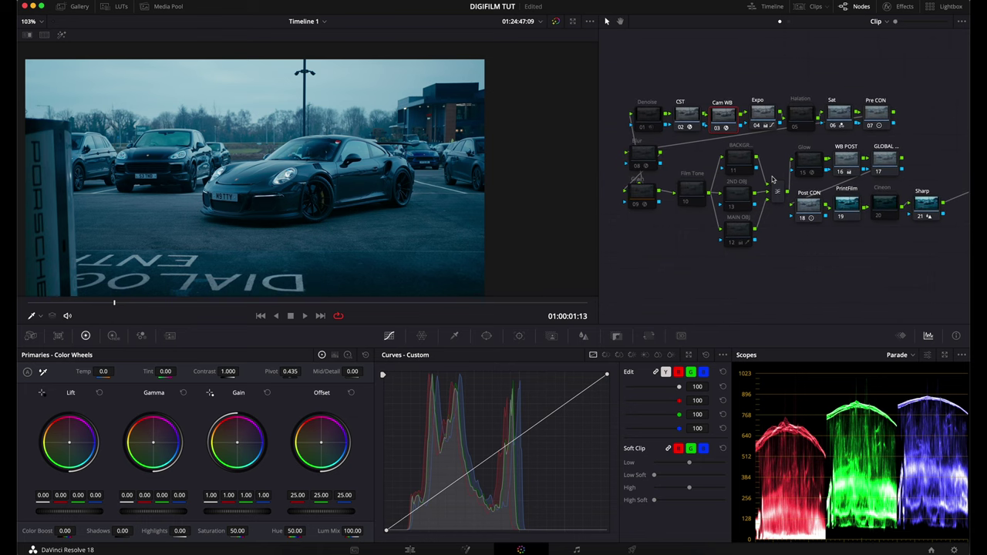
scroll(355, 189, down, 2)
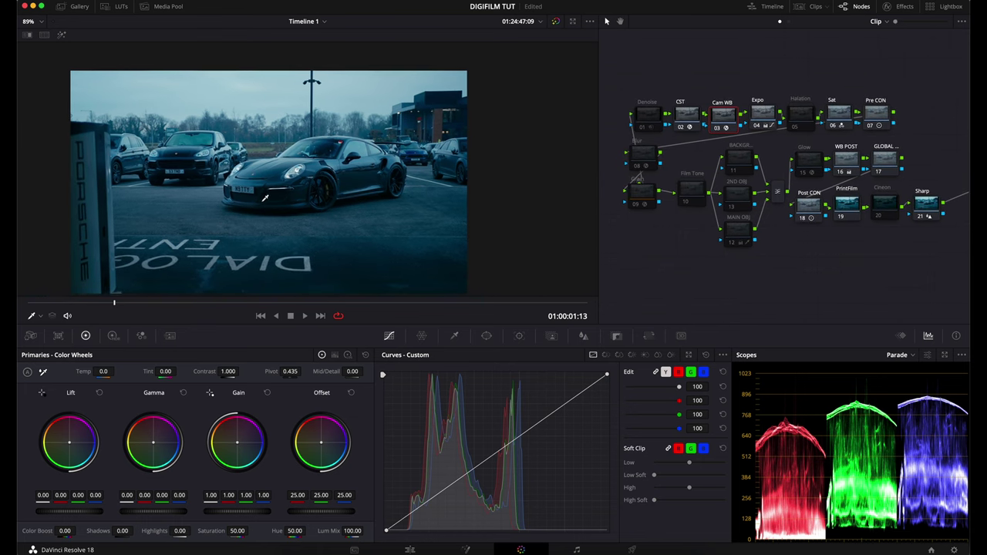
scroll(297, 177, up, 1)
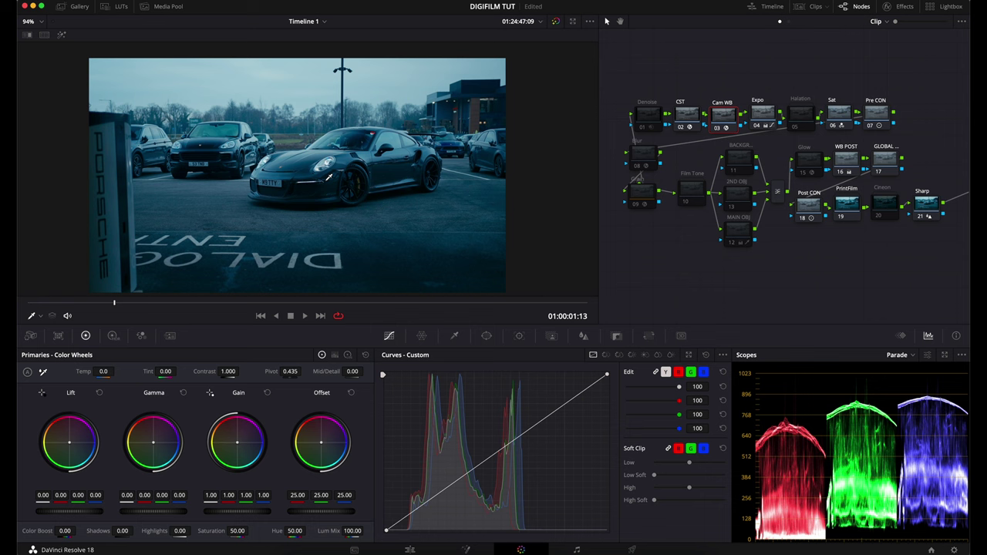
Enter 7000 as Cam WB's Source Illuminant Kelvin, keeping tint at 0.0
click(899, 6)
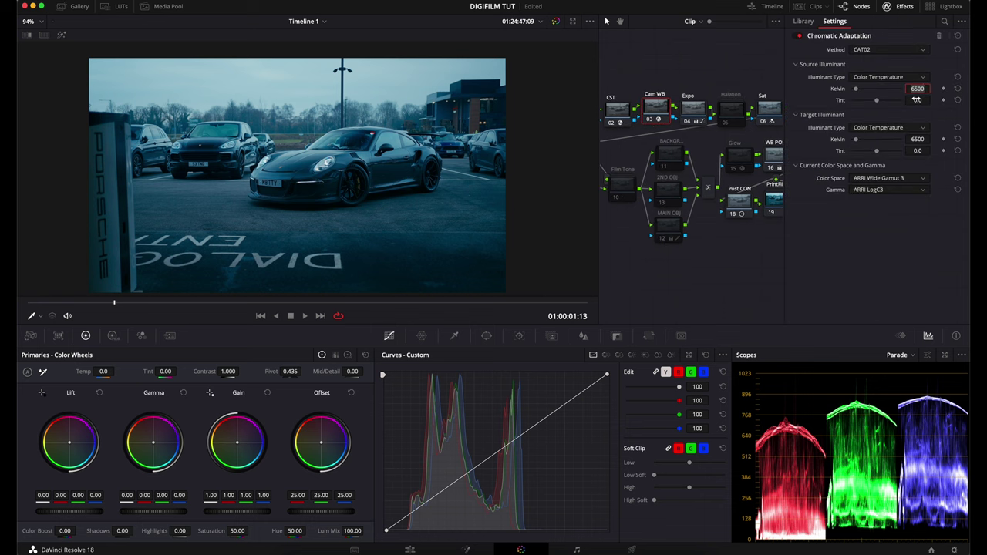
key(BackSpace)
text(7000)
key(Return)
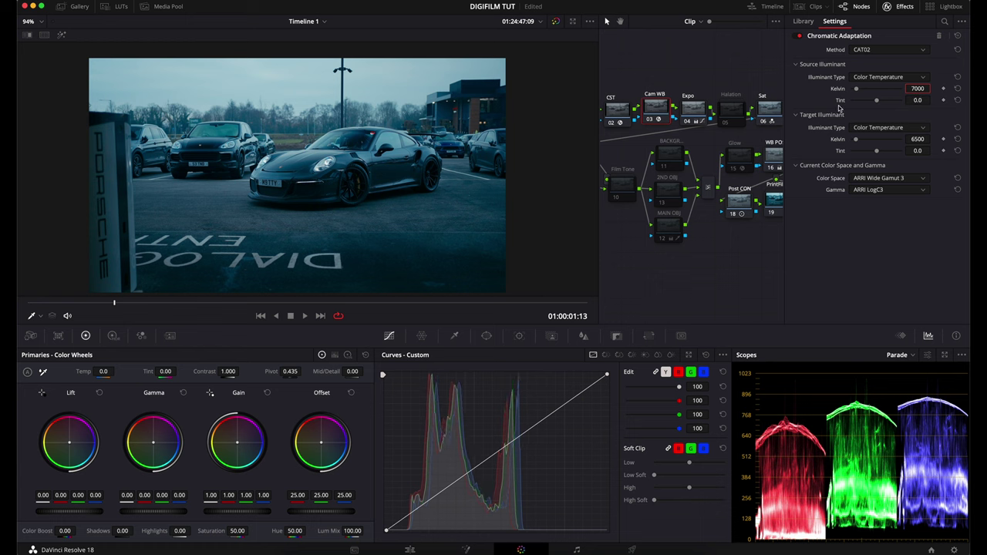
drag(879, 101, 966, 85)
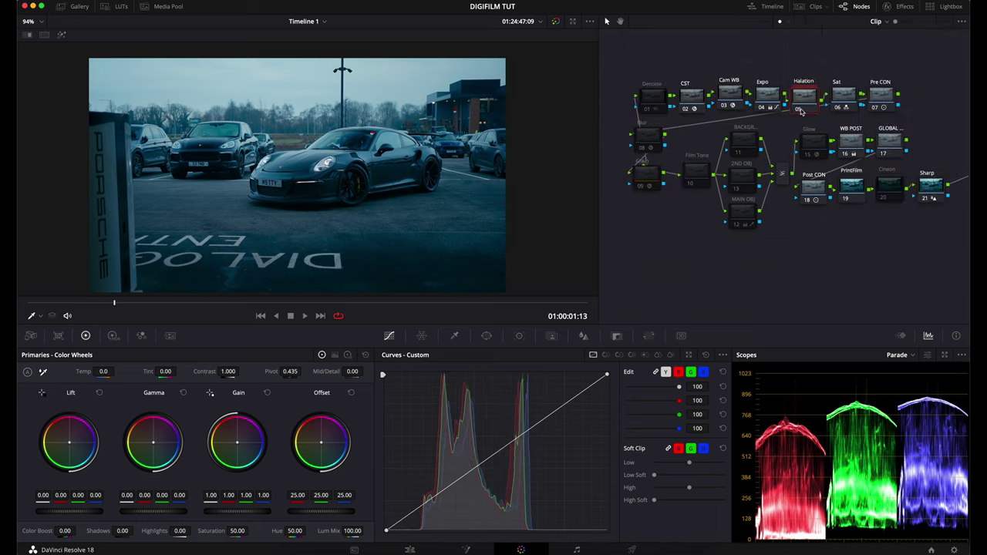
key(ctrl+equal)
key(ctrl+equal)
key(ctrl+equal)
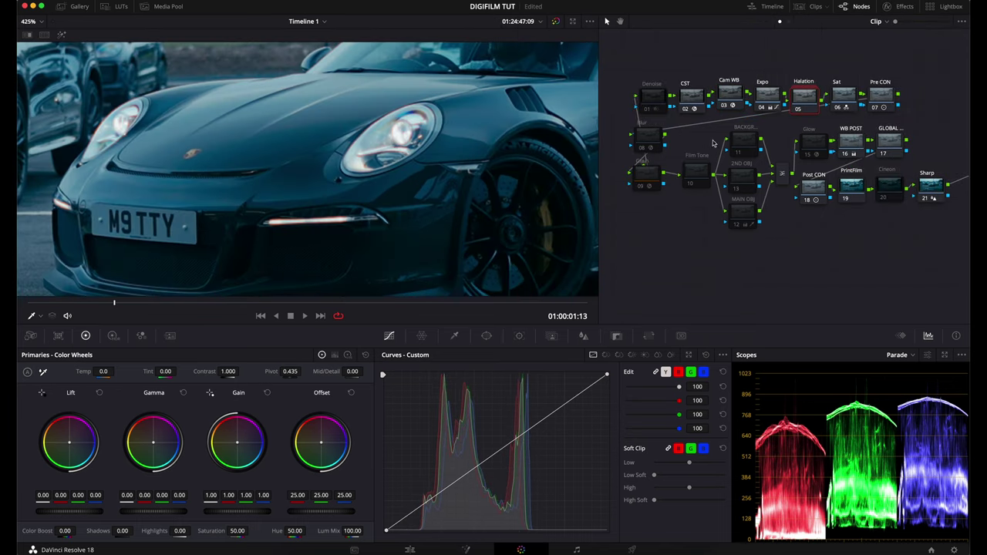
right_click(802, 105)
click(832, 122)
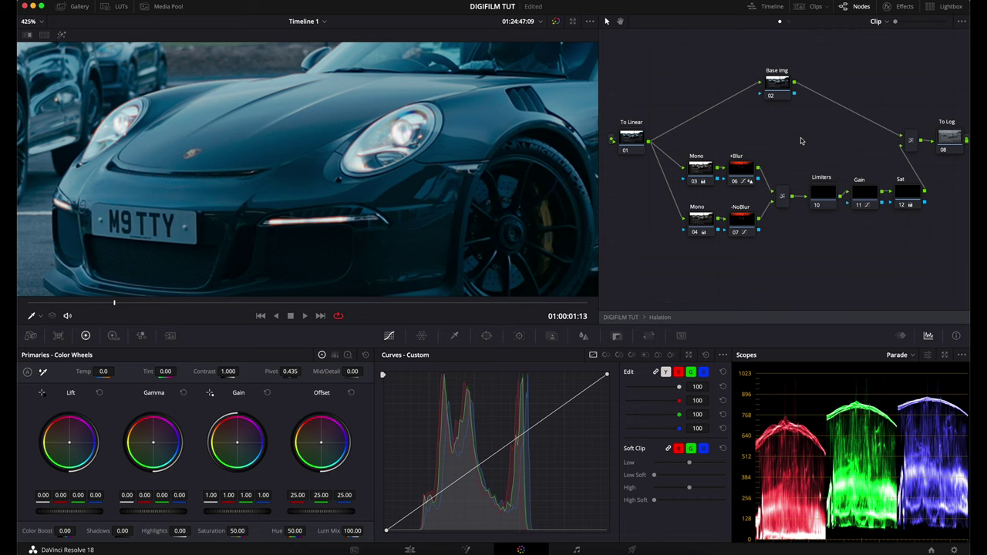
click(745, 173)
click(909, 10)
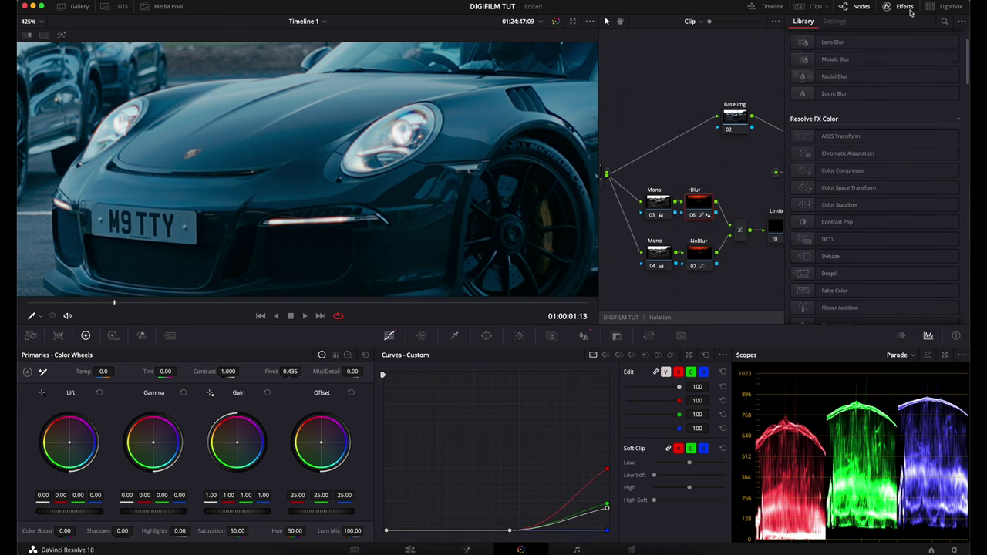
scroll(881, 40, up, 2)
click(943, 22)
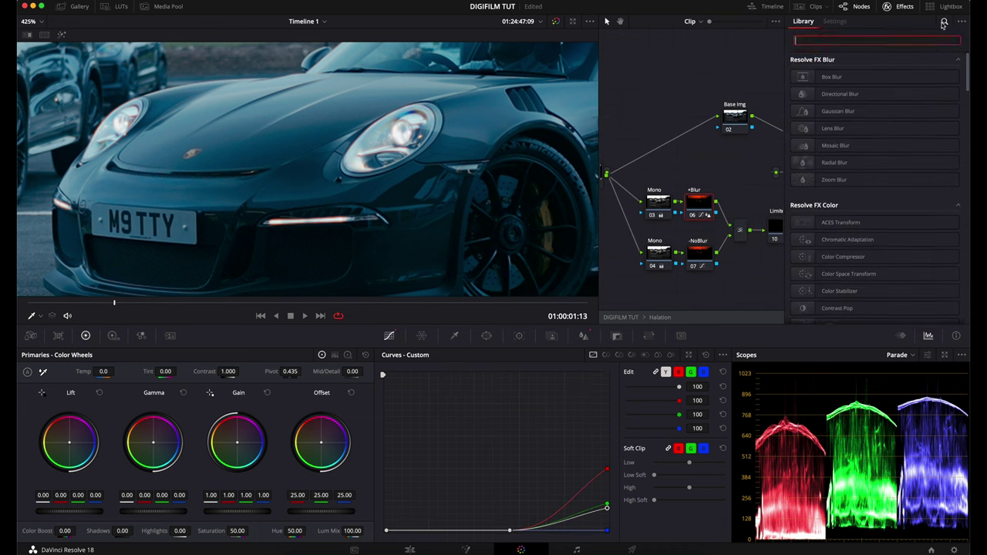
text(hala)
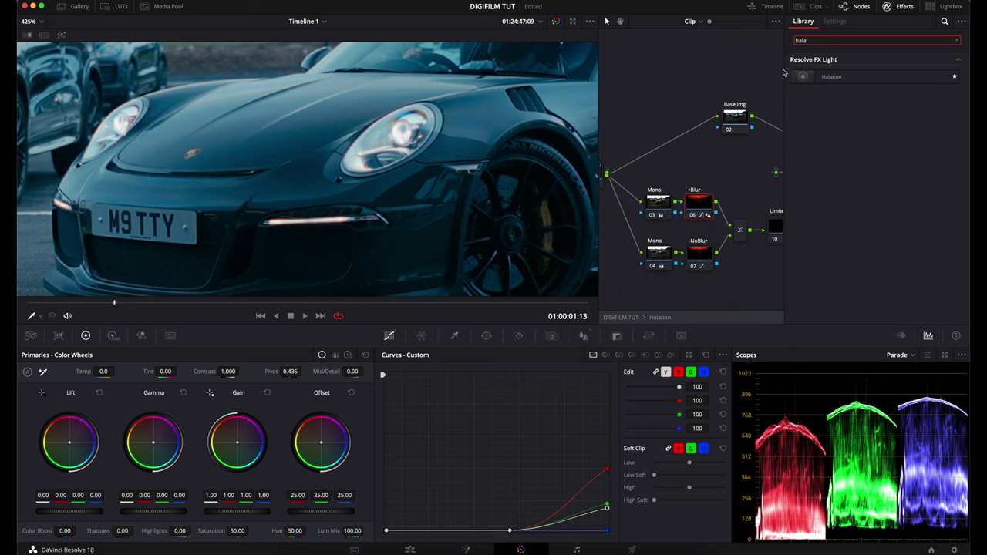
click(909, 10)
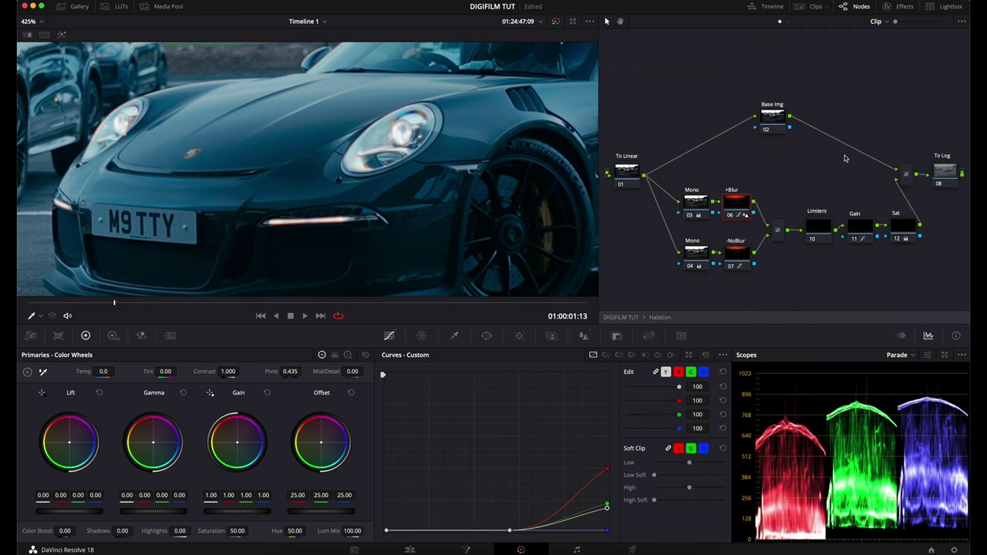
Tweak the +Blur node's Blur Radius, reset it to 0.50, and leave the Halation compound node
scroll(841, 146, down, 2)
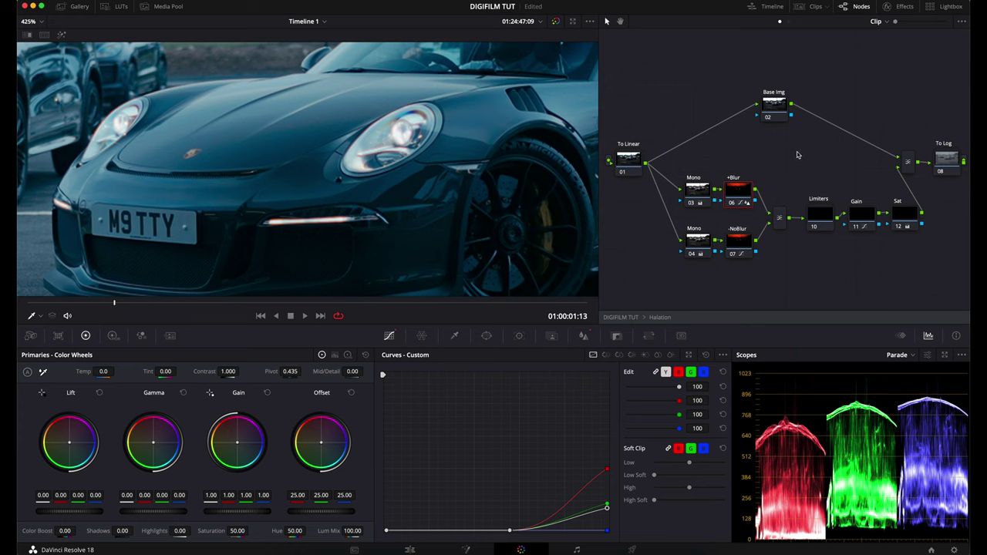
drag(749, 186, 756, 180)
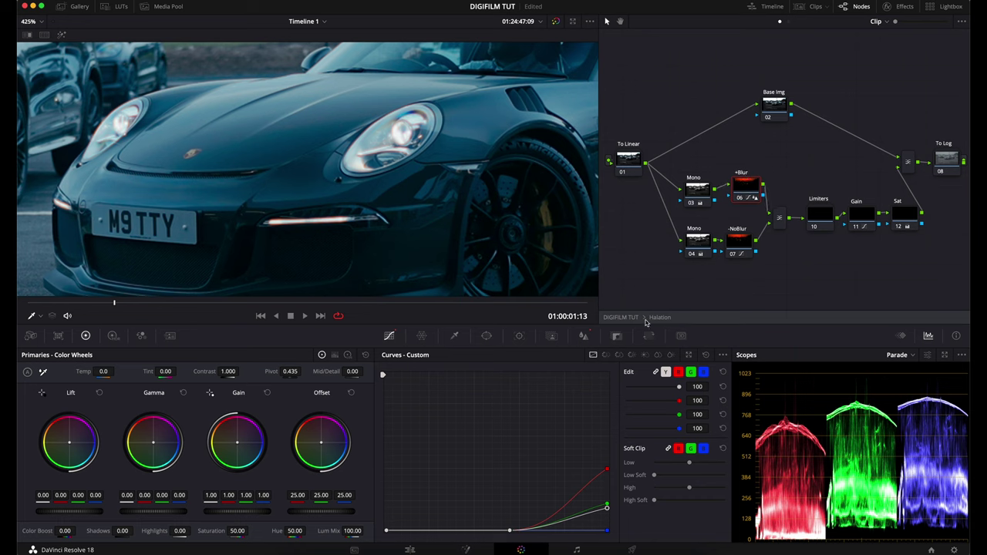
click(584, 337)
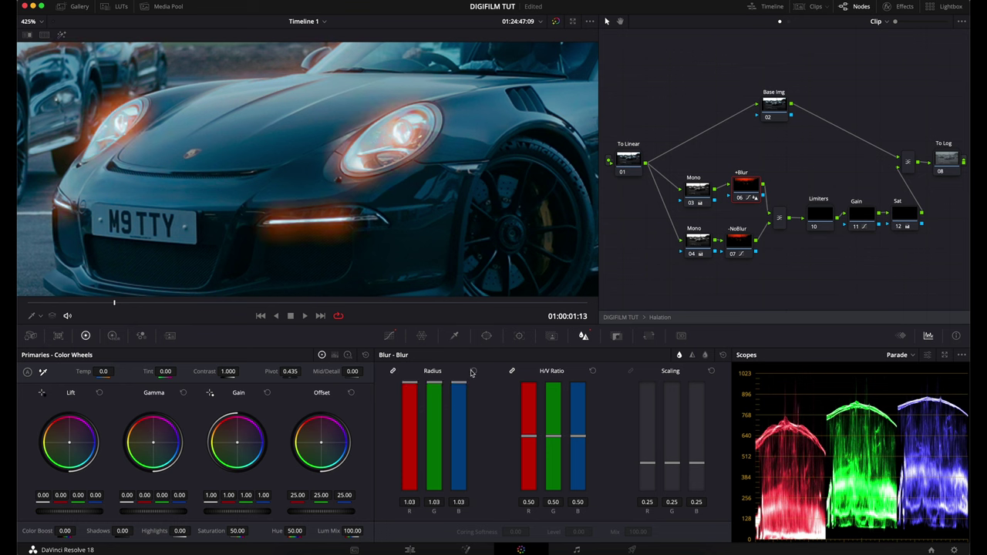
drag(458, 382, 483, 423)
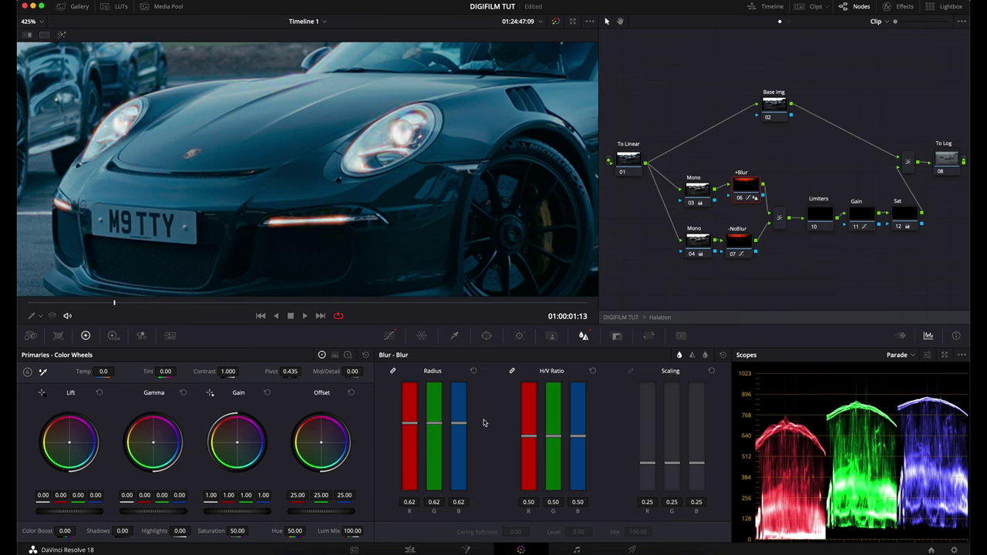
scroll(461, 151, down, 8)
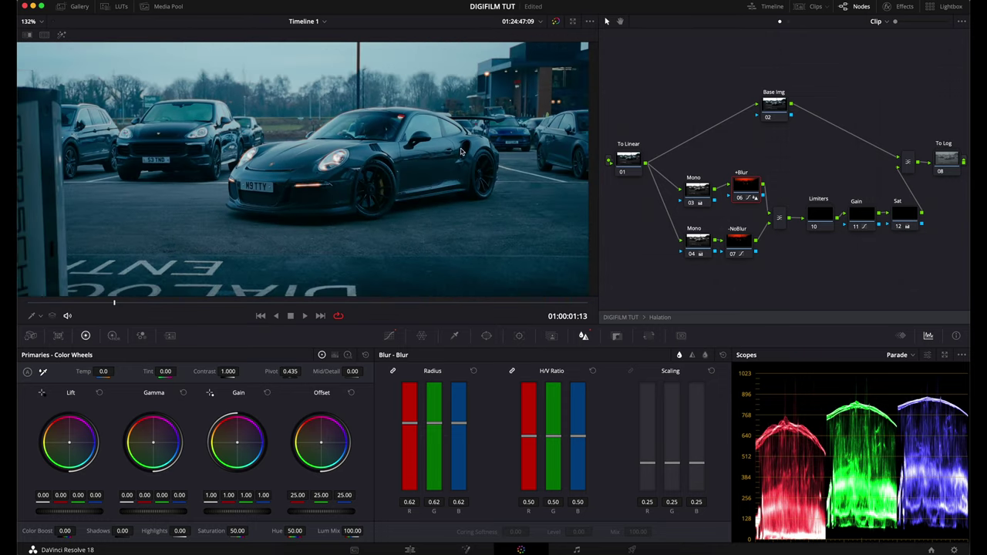
drag(458, 420, 475, 431)
double_click(475, 431)
click(621, 317)
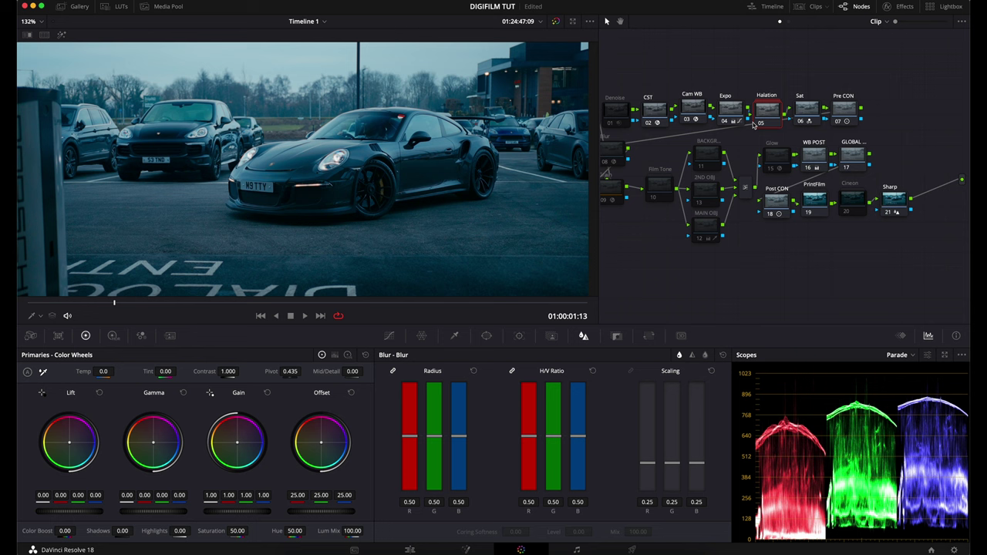
Disable the Halation node 05 and select the Sat and Pre CON nodes
click(775, 128)
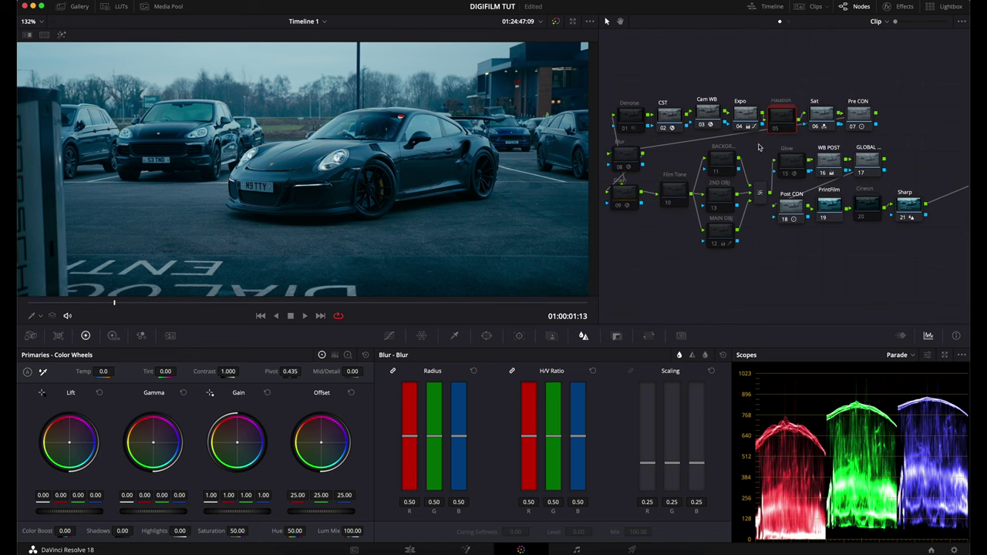
click(846, 121)
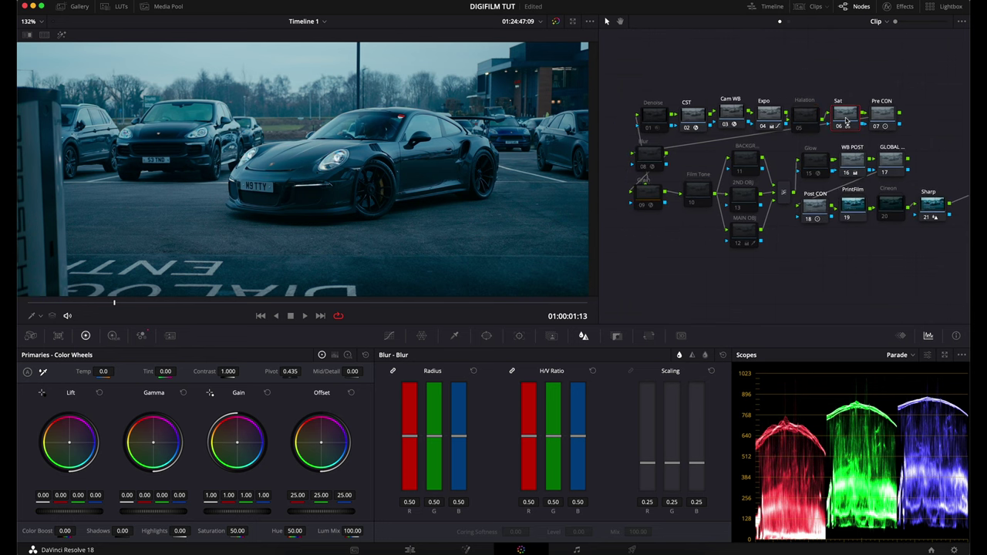
click(885, 113)
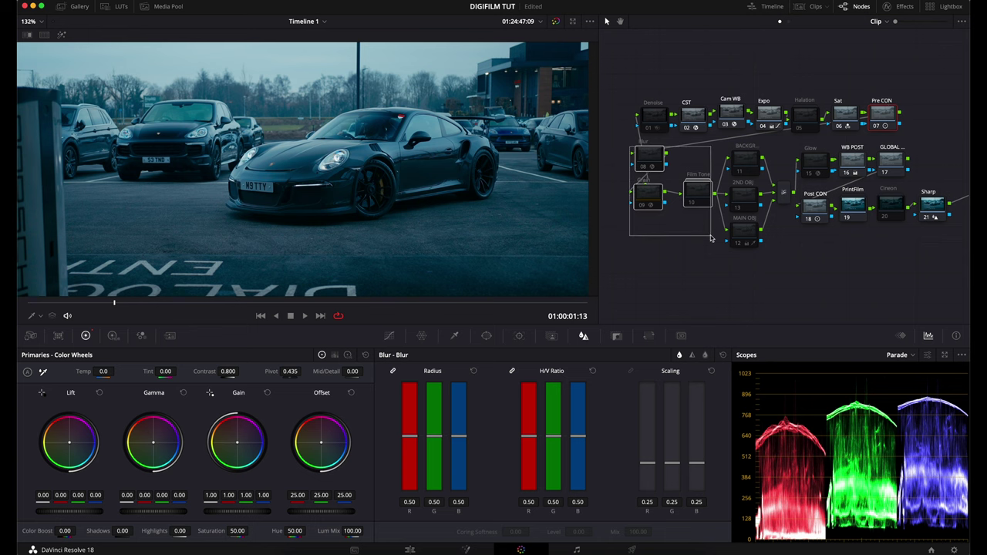
key(shift+z)
Enable Film Tone and the three object nodes, including 2ND OBJ and MAIN OBJ, with Ctrl+D
drag(737, 269, 733, 151)
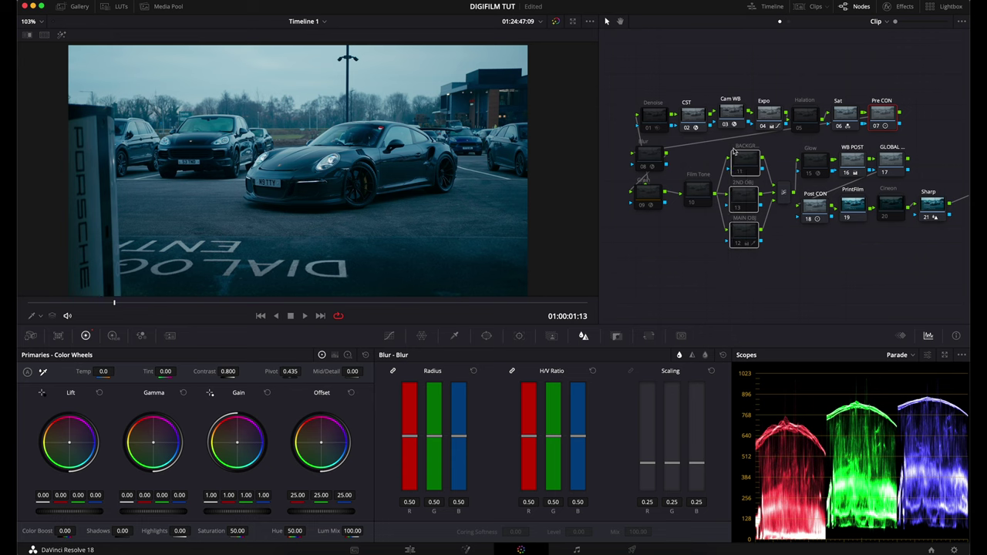
scroll(760, 210, right, 1)
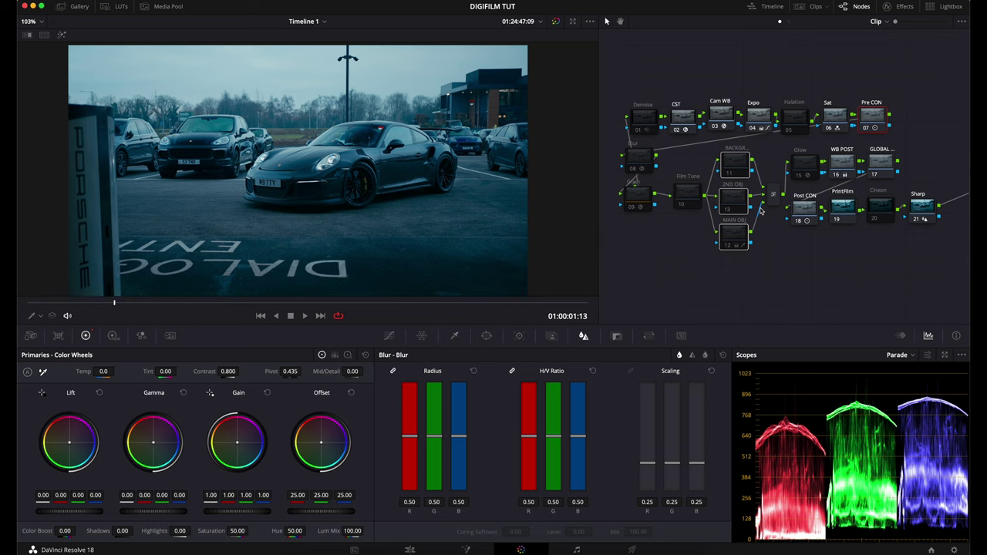
click(726, 247)
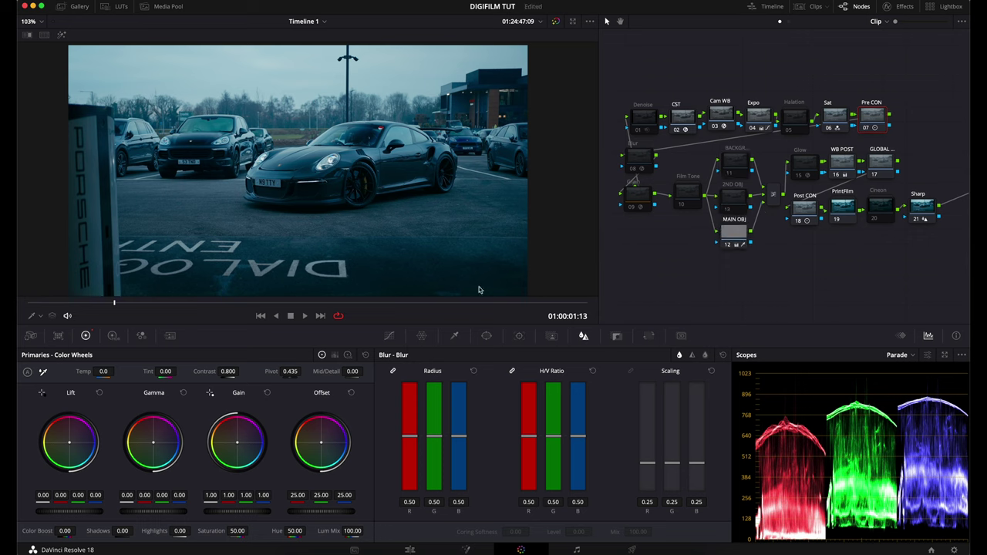
click(726, 246)
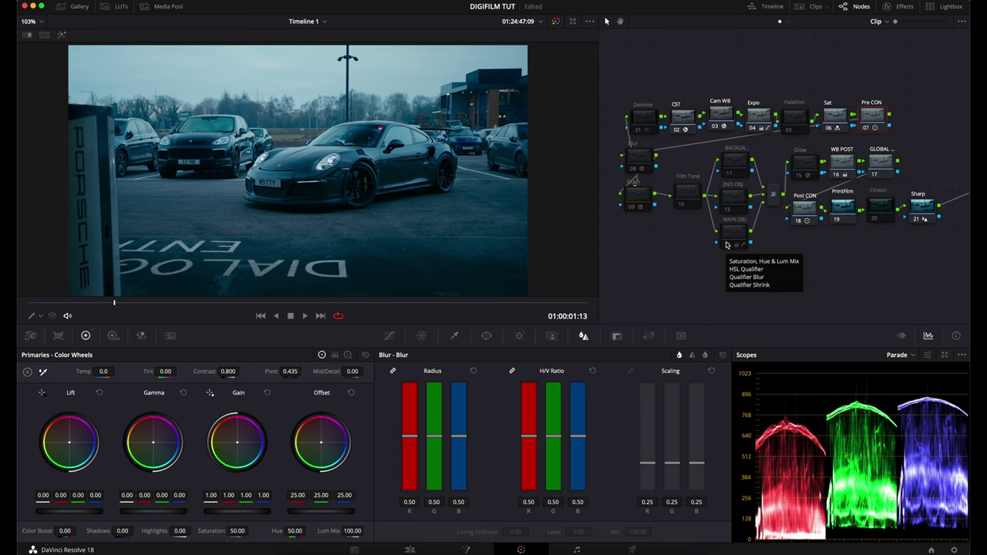
drag(759, 270, 675, 152)
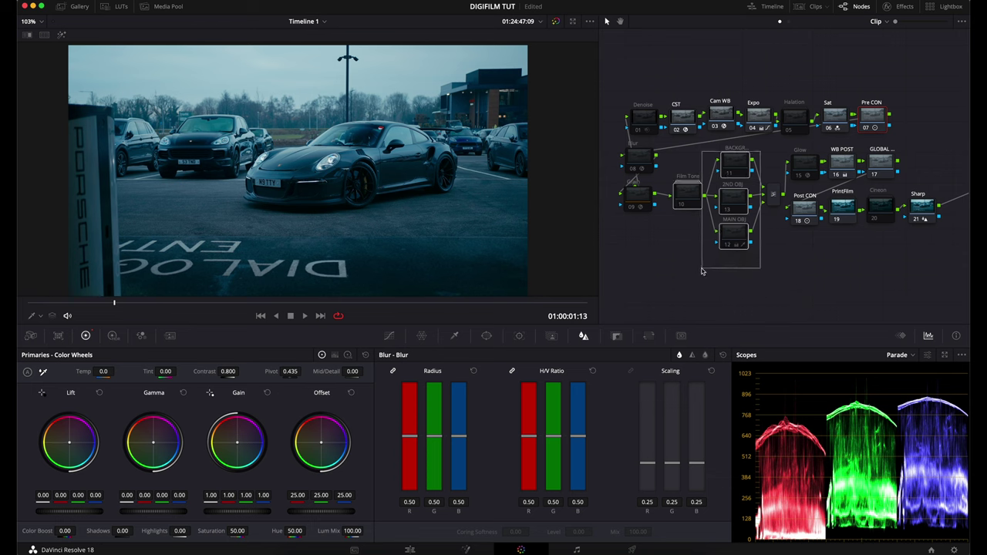
key(ctrl+d)
scroll(411, 93, down, 1)
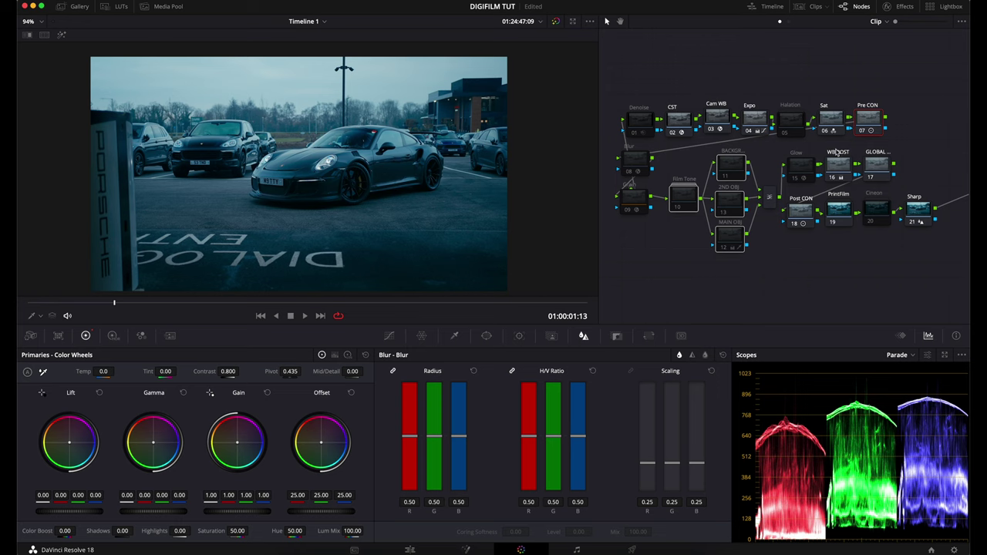
Add a serial node after GLOBAL with a sky gradient window, lowering Offset to 21.10 and Gain to 0.94
click(881, 169)
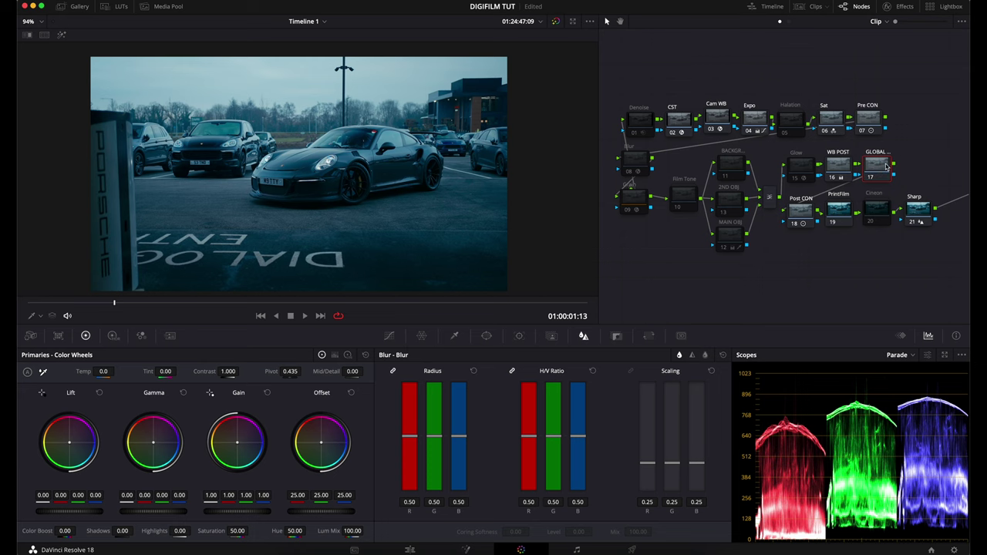
key(alt+s)
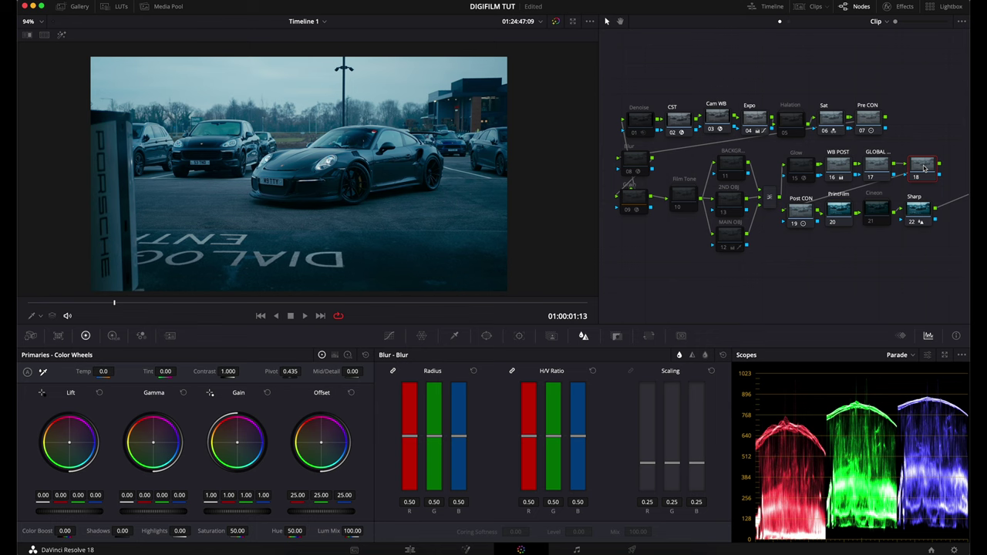
click(487, 335)
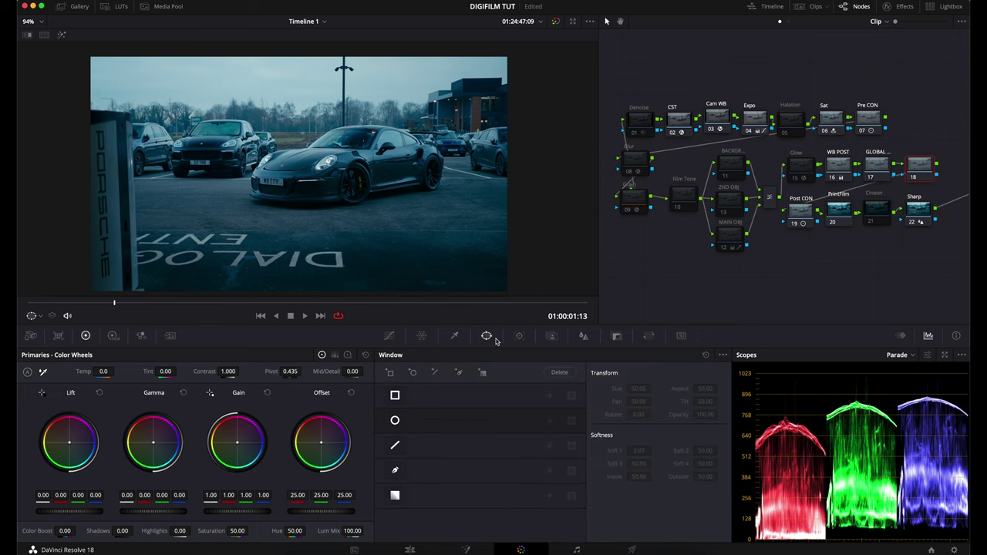
click(395, 496)
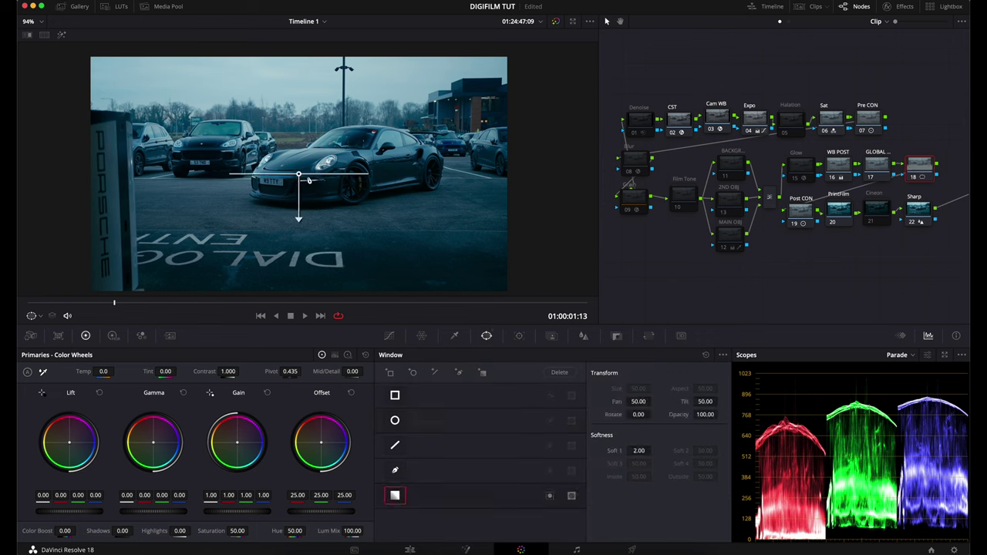
mouse_move(309, 180)
mouse_down()
mouse_move(319, 89)
mouse_move(316, 183)
mouse_move(316, 173)
mouse_up()
key(shift+h)
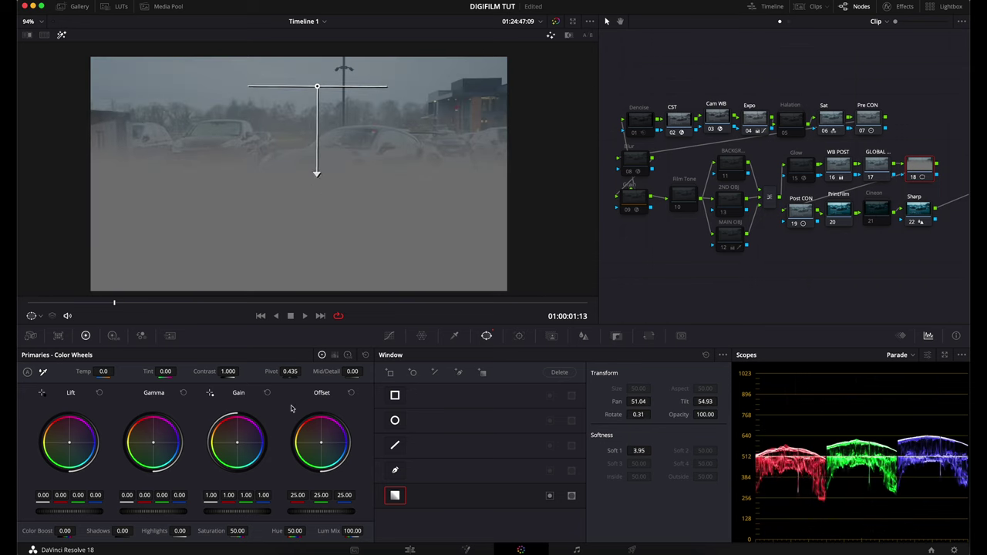
key(shift+h)
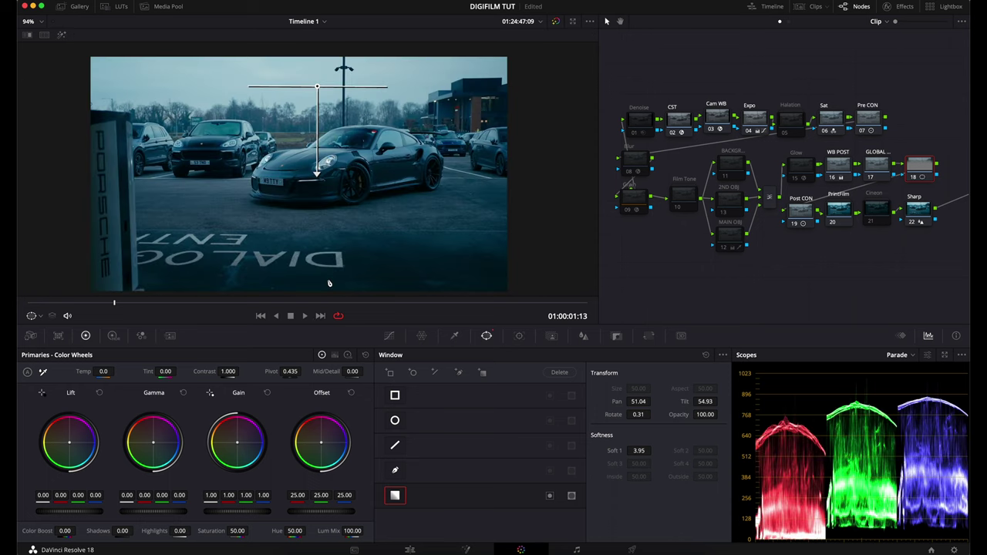
drag(344, 512, 337, 512)
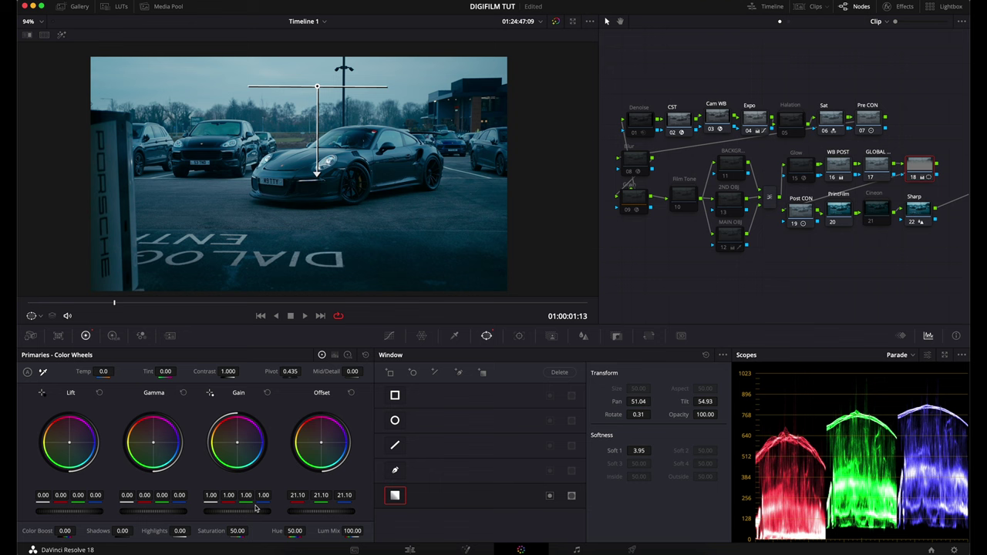
drag(256, 507, 223, 521)
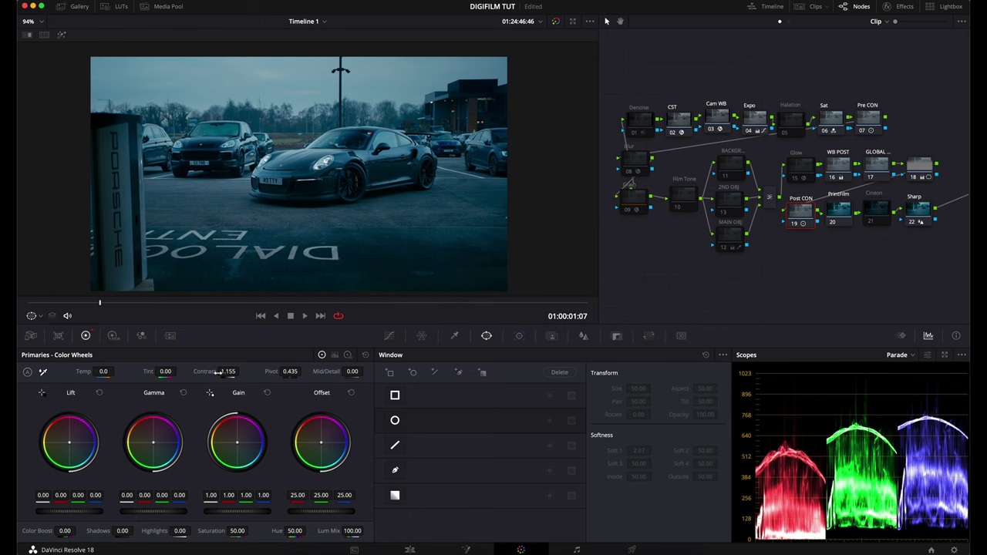
Raise Post CON contrast to 1.203 and shift GLOBAL's Gamma slightly blue (green -0.01, blue 0.01)
mouse_move(221, 372)
mouse_down()
mouse_move(236, 371)
mouse_move(224, 371)
mouse_up()
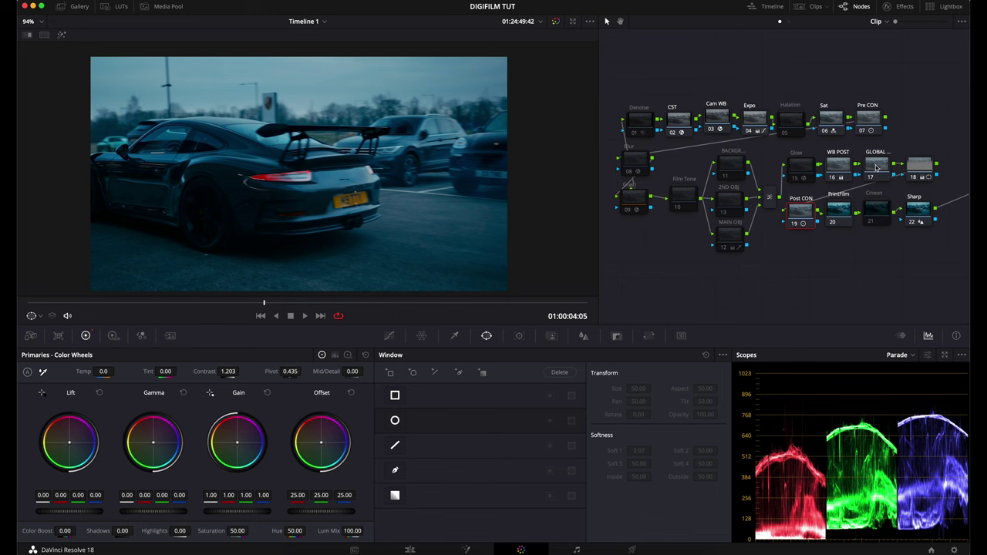
drag(876, 166, 873, 162)
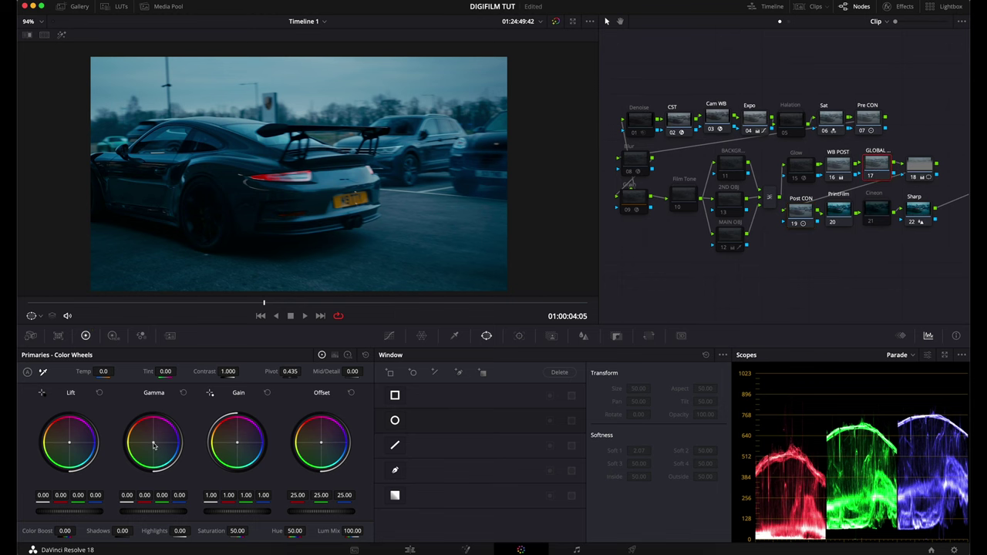
drag(156, 445, 159, 453)
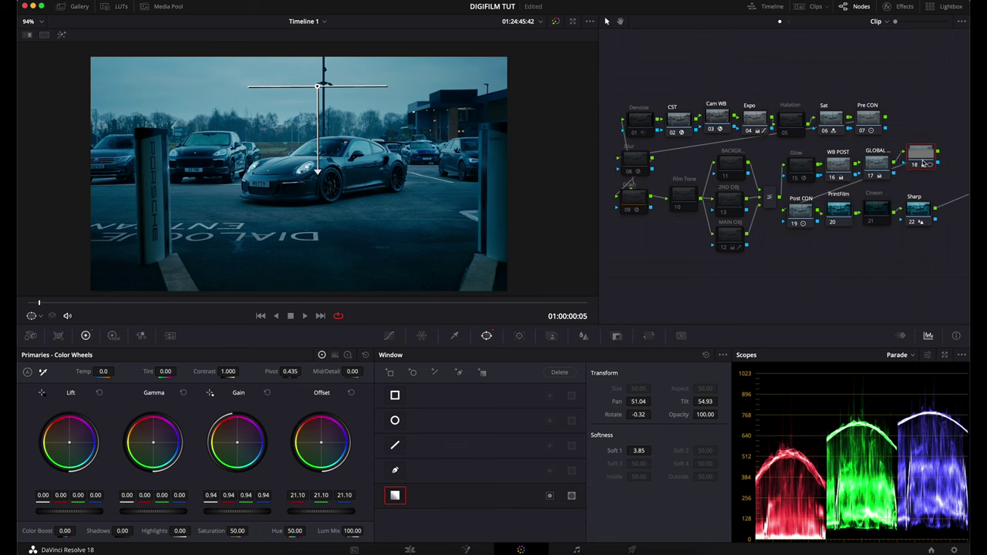
Add a second gradient window flipped to point upward, softened and pushed below the frame's bottom edge
click(483, 374)
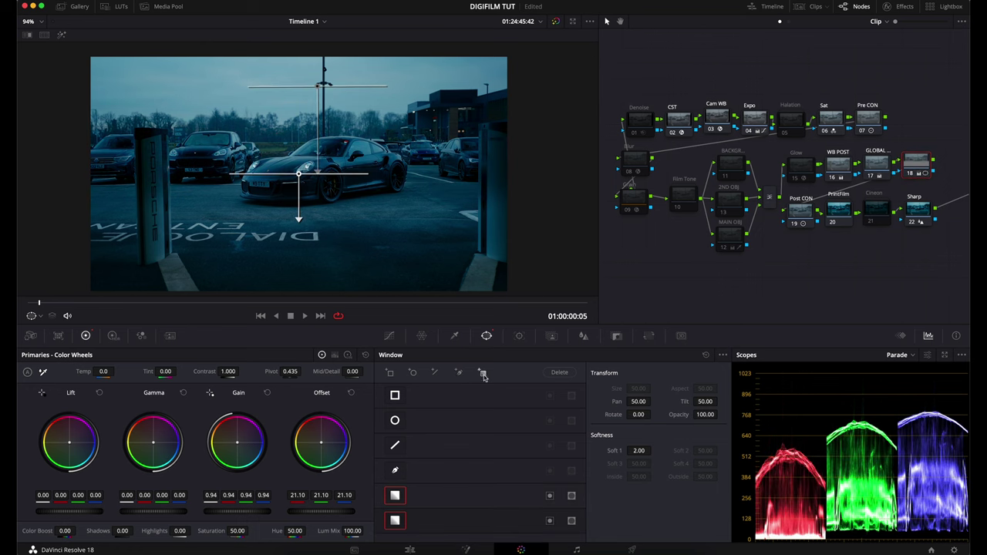
drag(302, 218, 299, 105)
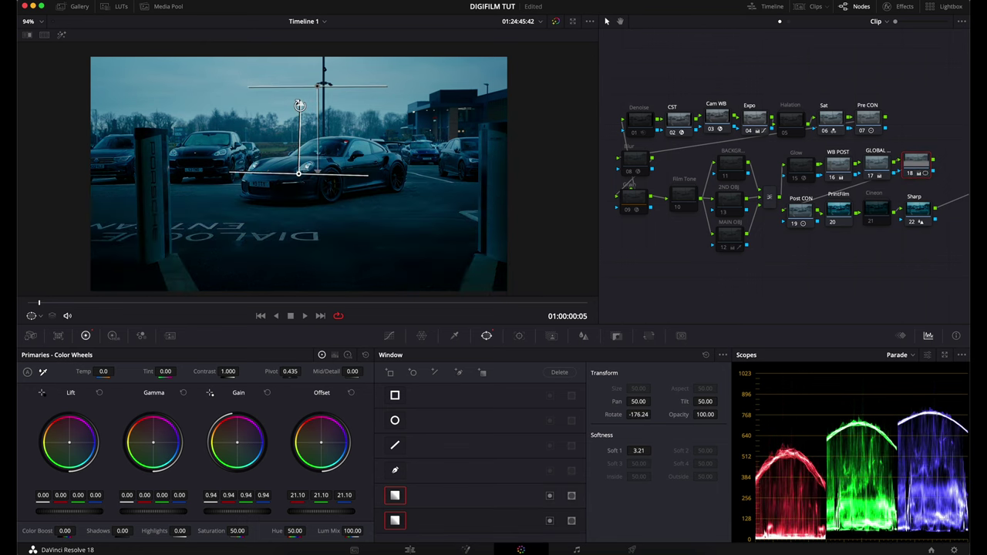
drag(299, 173, 308, 295)
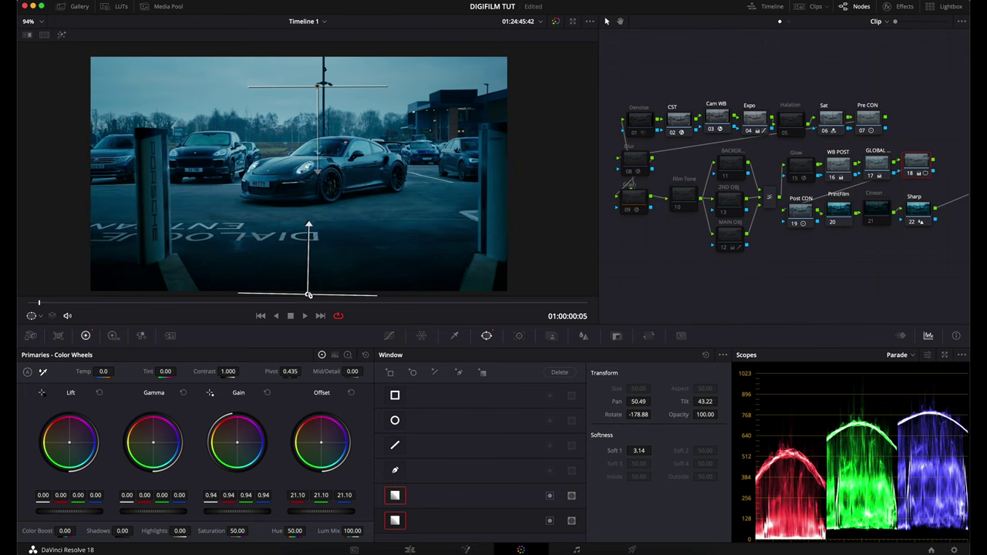
scroll(307, 294, down, 2)
drag(311, 225, 307, 205)
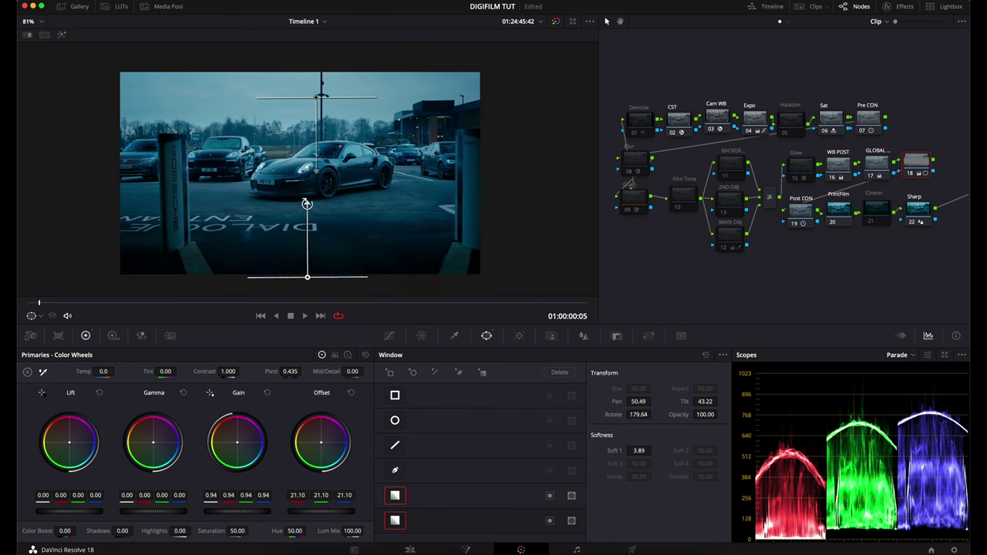
drag(307, 277, 305, 316)
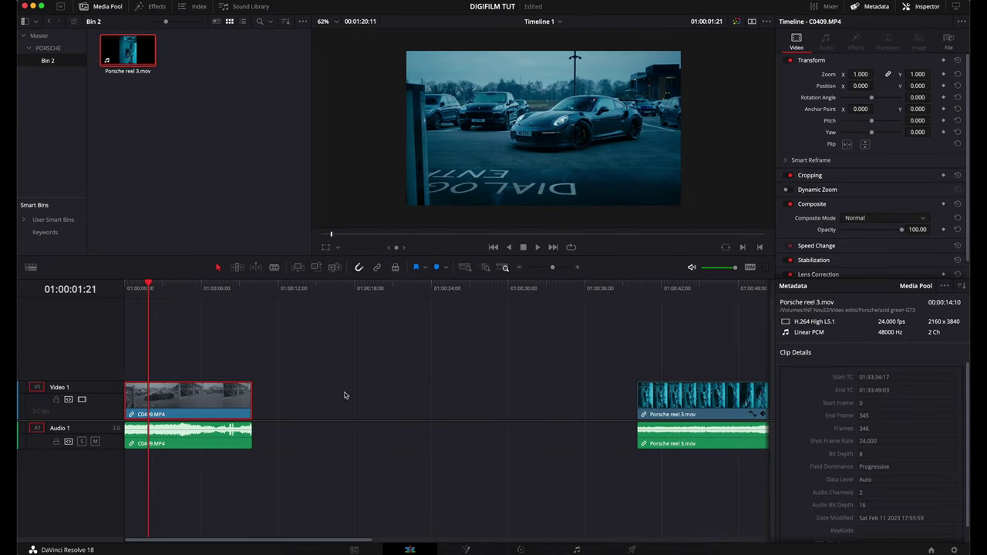
Change clip C0409's speed to 50% so it plays at half speed on the timeline
right_click(206, 399)
click(346, 426)
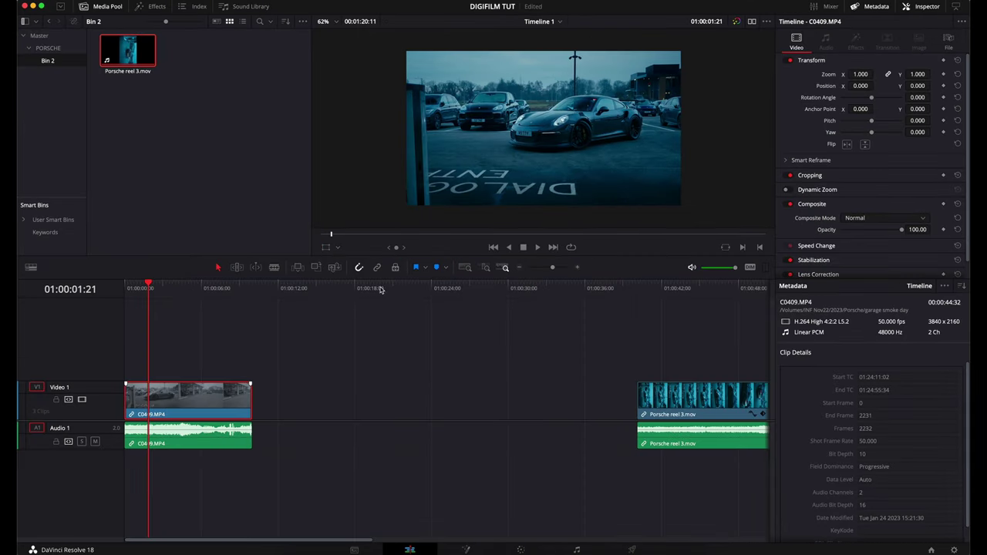
right_click(219, 397)
click(255, 249)
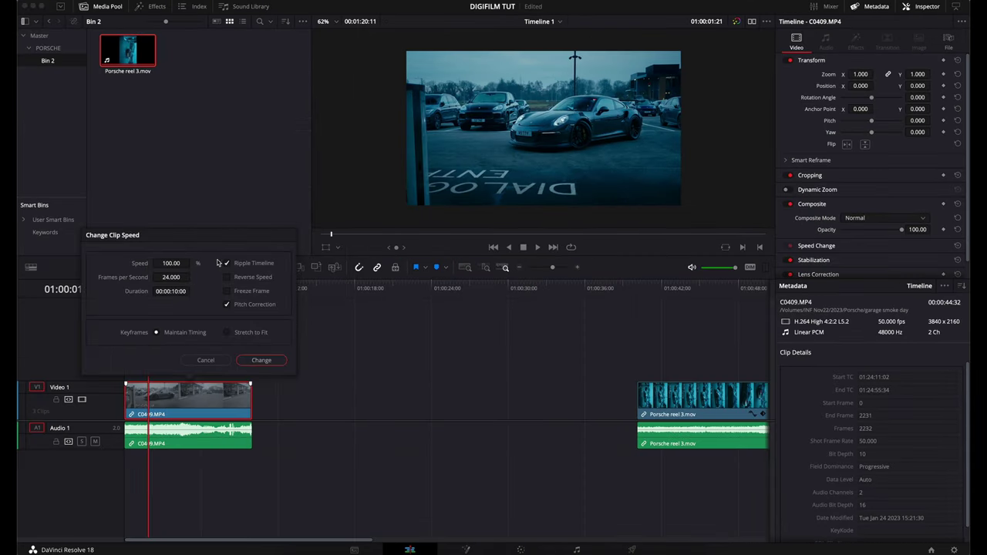
click(166, 263)
text(5)
key(Return)
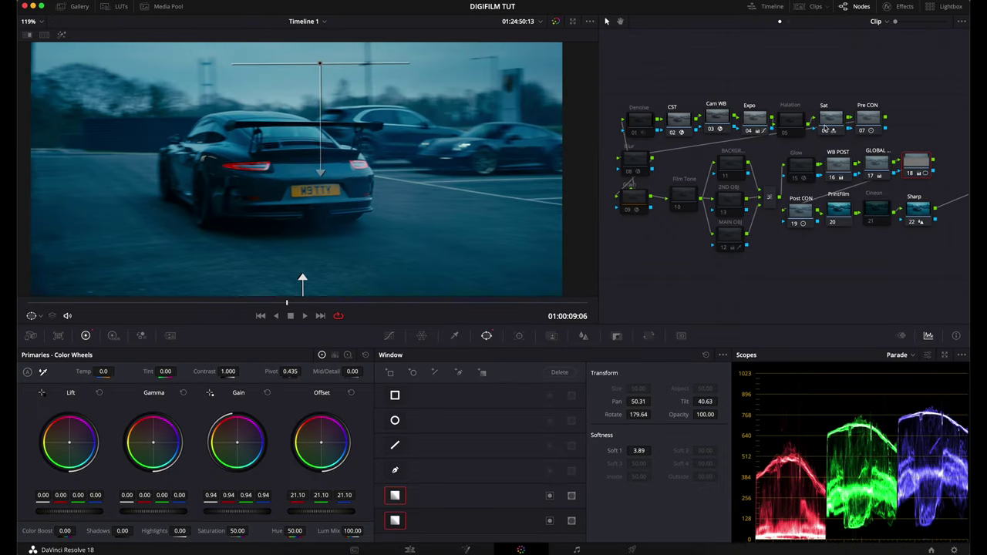
Shift the Cam WB node's Chromatic Adaptation Source Illuminant Tint negative for a cooler image
click(717, 118)
click(898, 6)
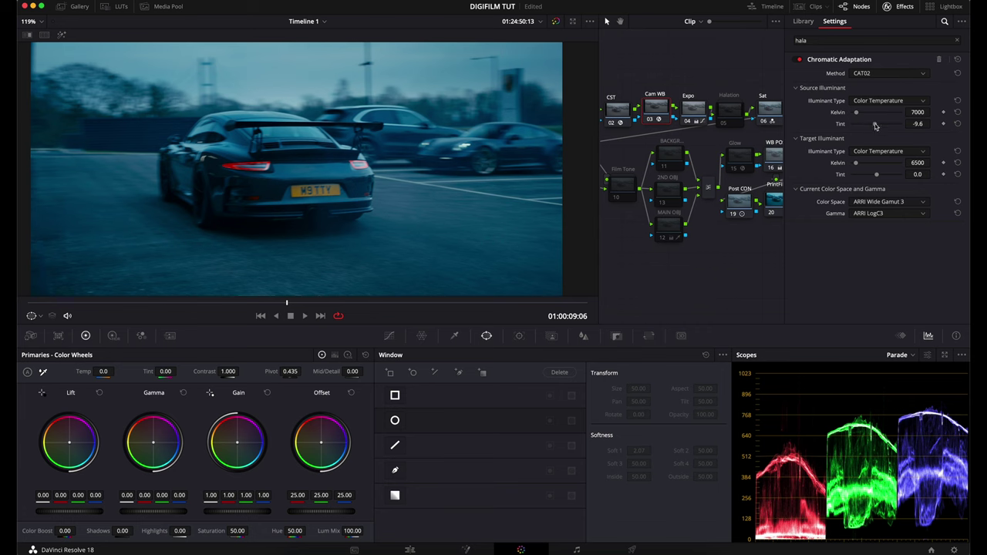
mouse_move(876, 124)
mouse_down()
mouse_move(806, 137)
mouse_move(881, 127)
mouse_up()
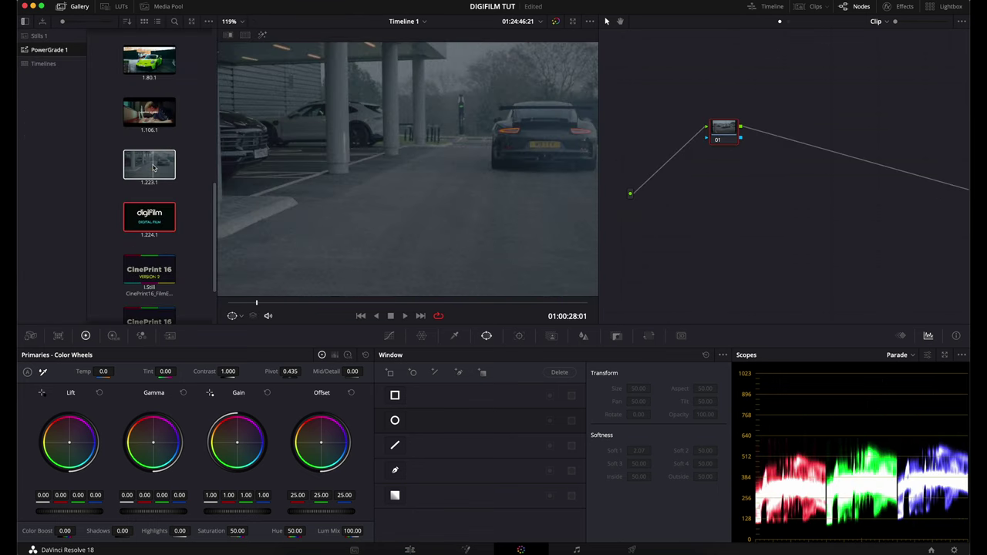
Close the Gallery and delete the extra first node from the Digifilm tree
click(74, 7)
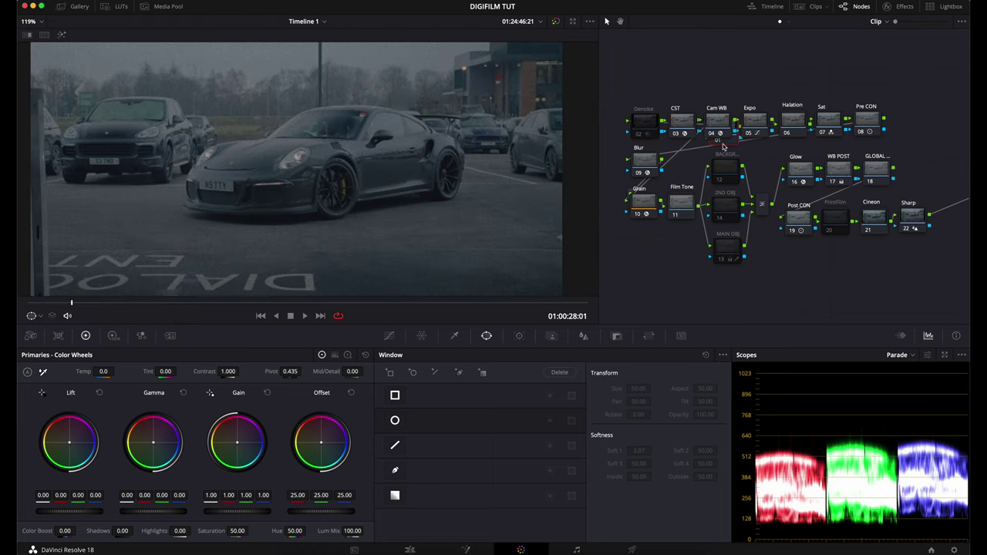
drag(720, 145, 723, 135)
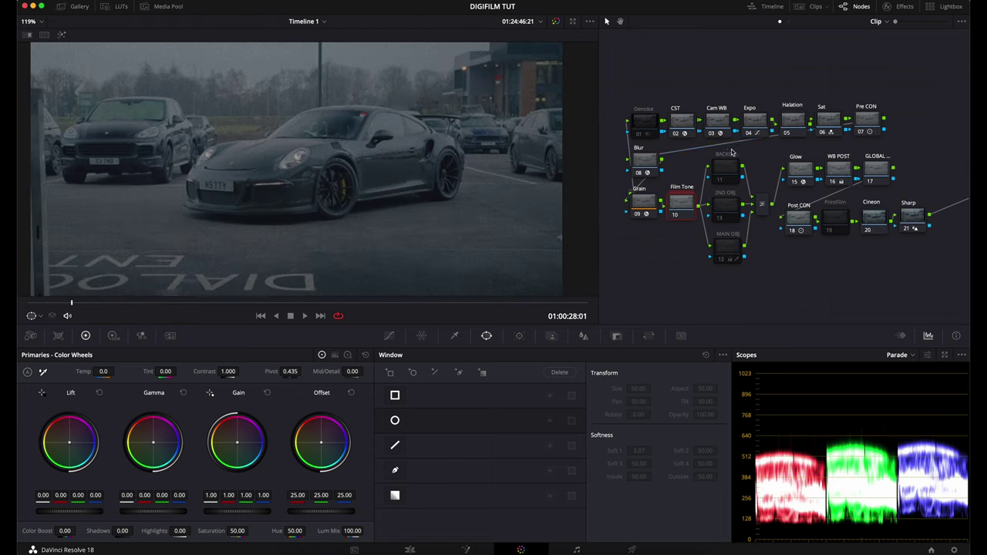
key(Delete)
Set the CST node's input to Sony S-Gamut3.Cine color space and Sony S-Log3 gamma
click(905, 6)
click(887, 87)
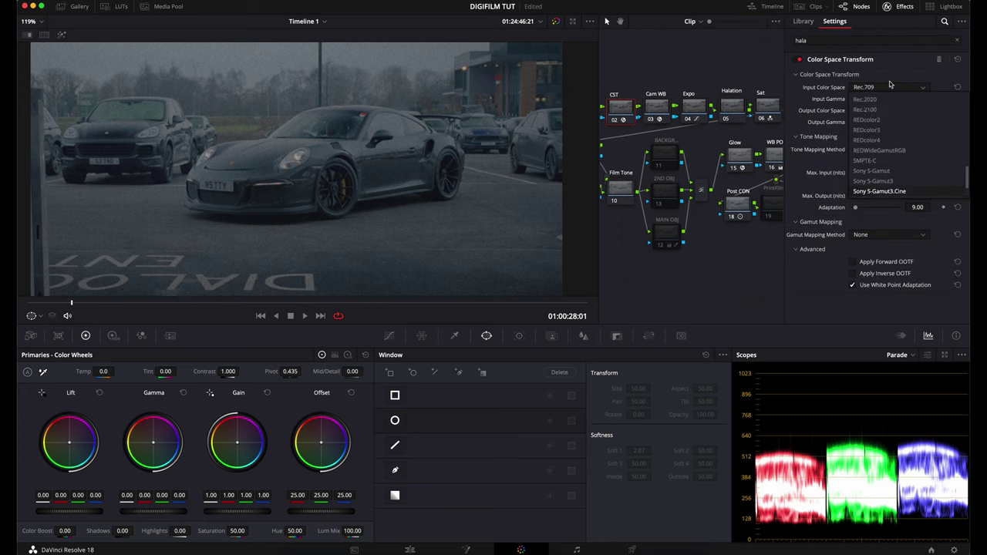
click(891, 83)
click(886, 99)
click(852, 197)
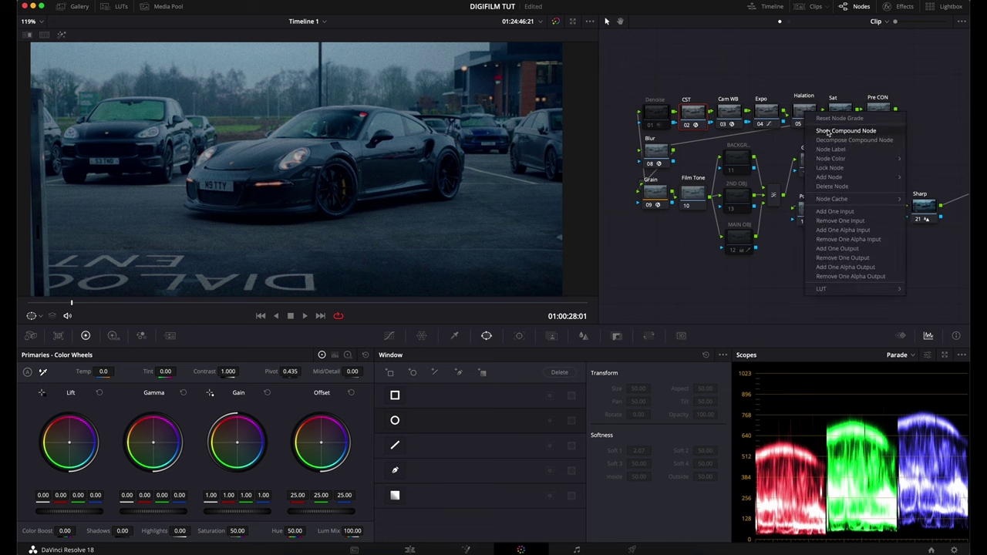
Raise the +Blur radius inside the Halation compound node to 0.58, then return to the main graph
click(828, 131)
click(734, 202)
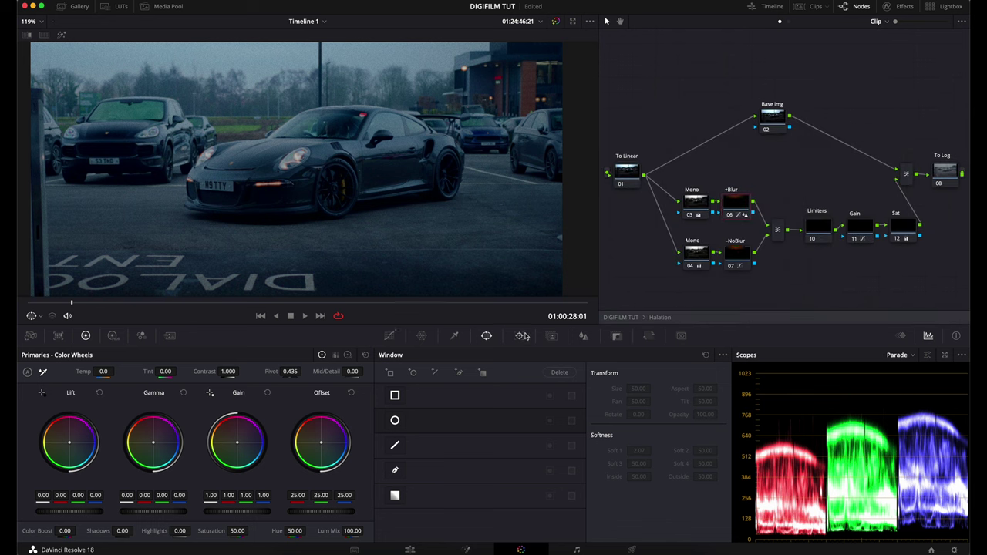
click(584, 335)
drag(459, 431, 461, 428)
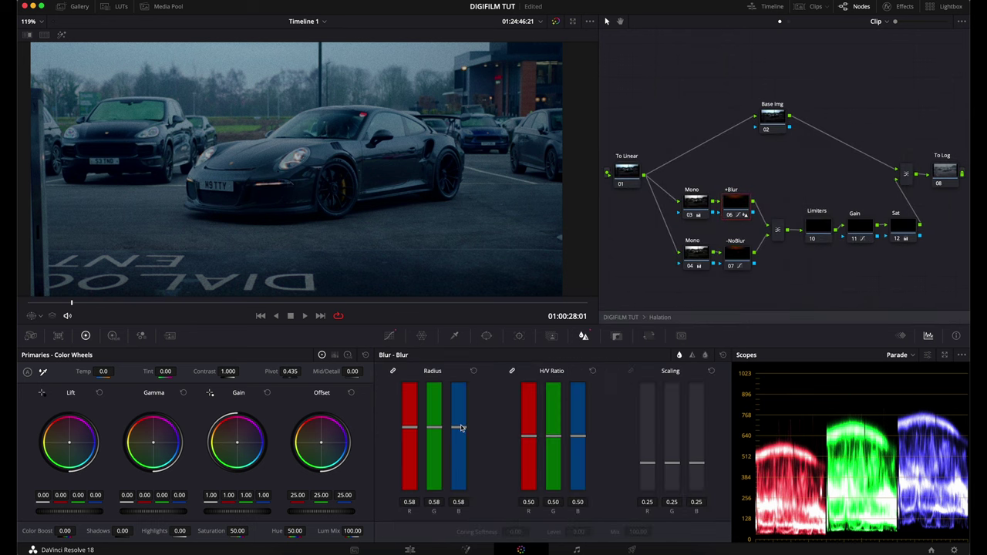
click(621, 318)
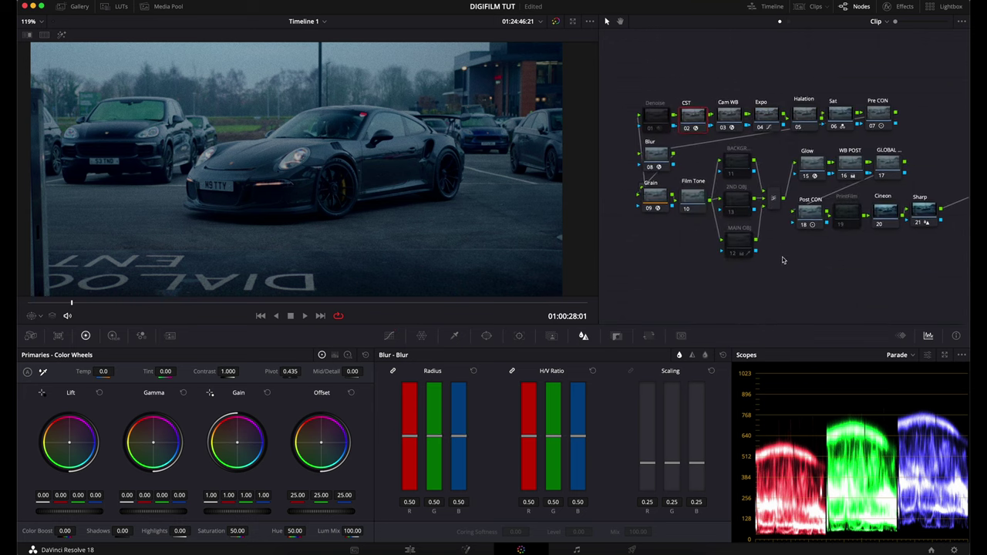
Compare the look with the Film Tone node off and on, leaving it enabled
click(690, 212)
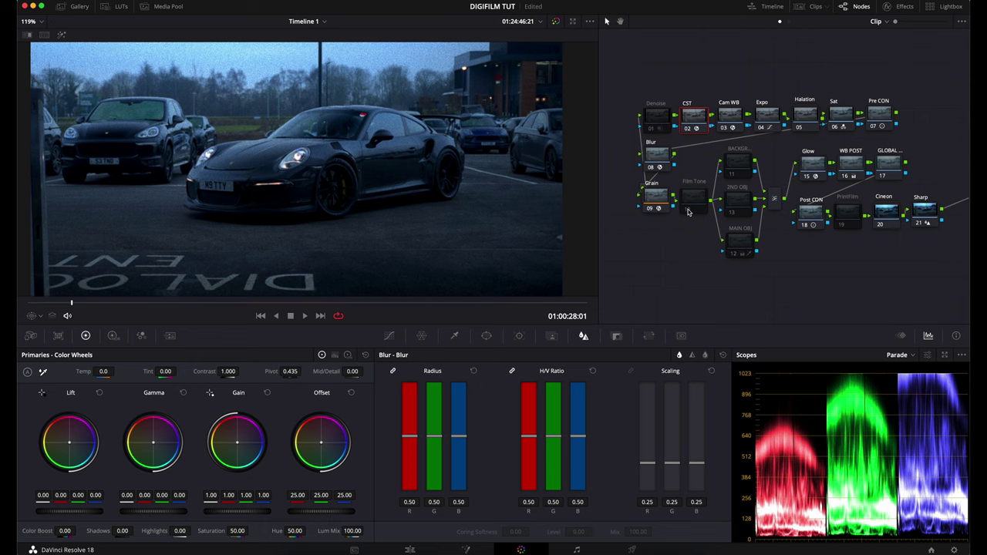
click(688, 212)
click(689, 212)
click(689, 212)
scroll(337, 127, down, 2)
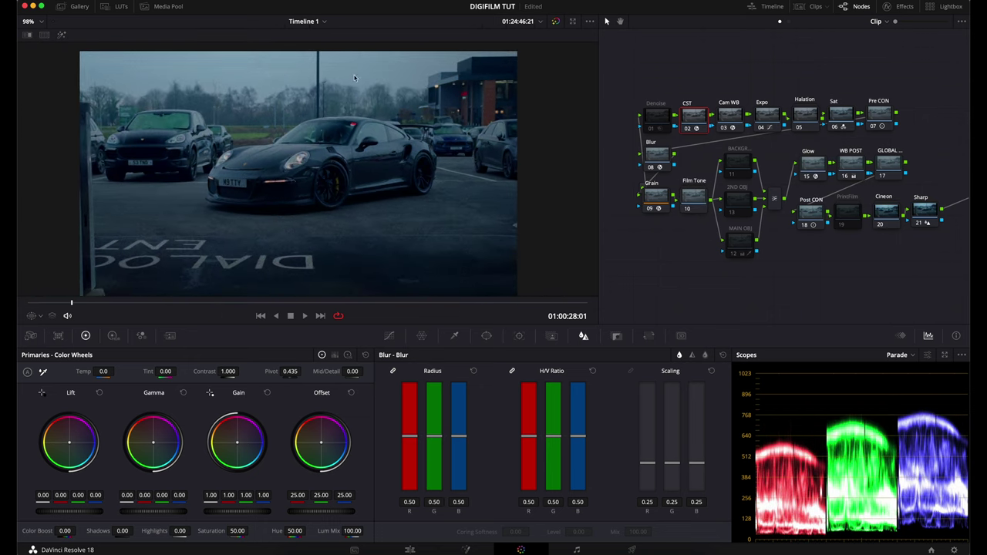
drag(694, 199, 695, 197)
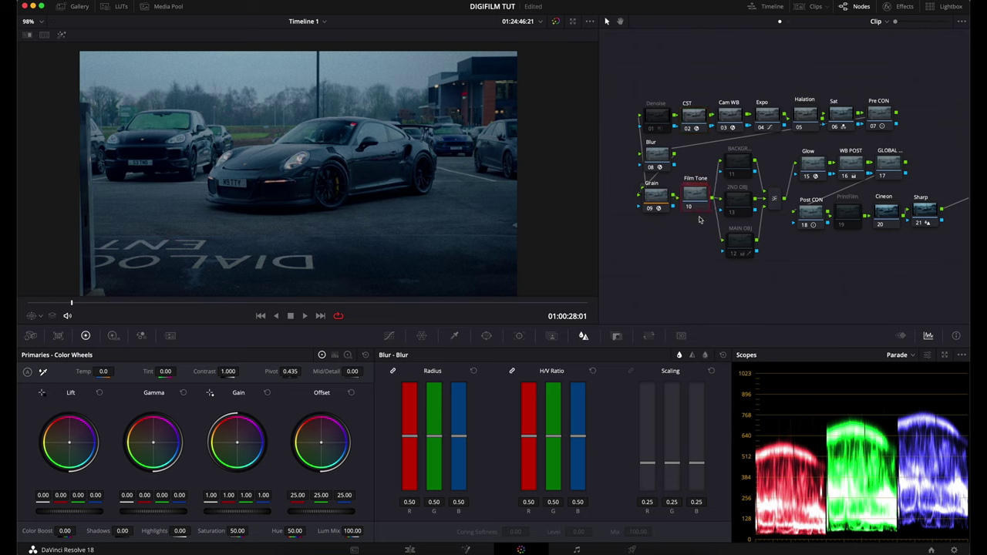
Compare with Grain off and on, then raise Post CON contrast to about 1.259
click(651, 218)
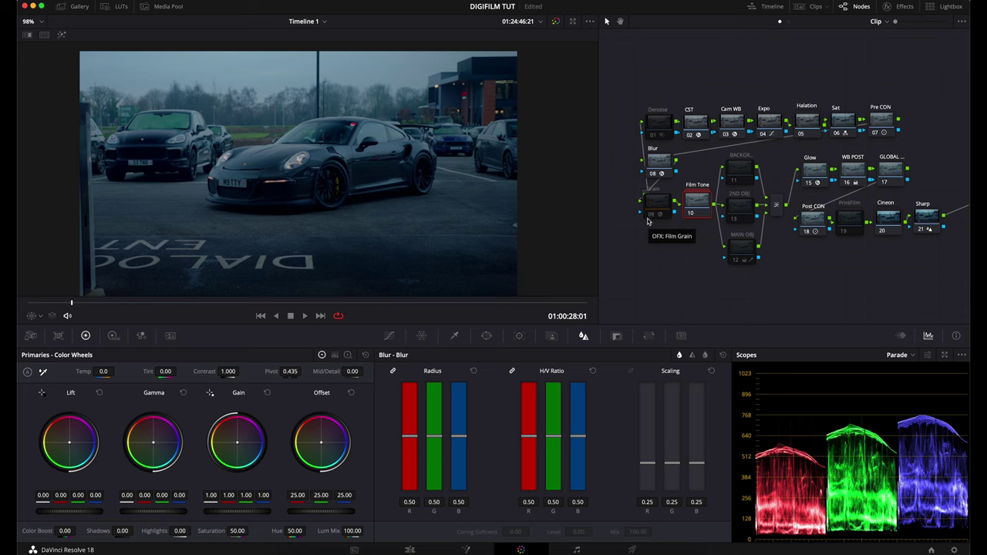
click(650, 215)
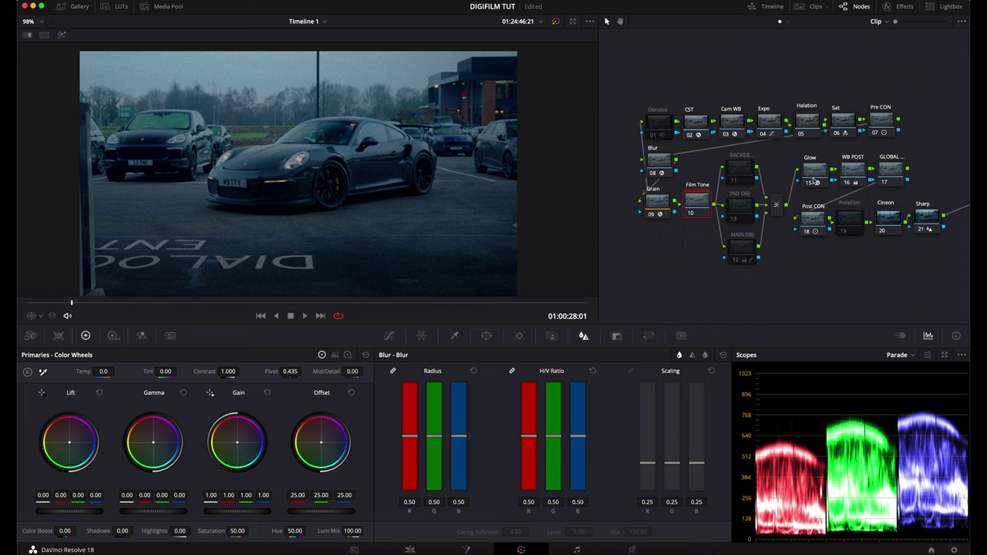
drag(815, 181, 811, 179)
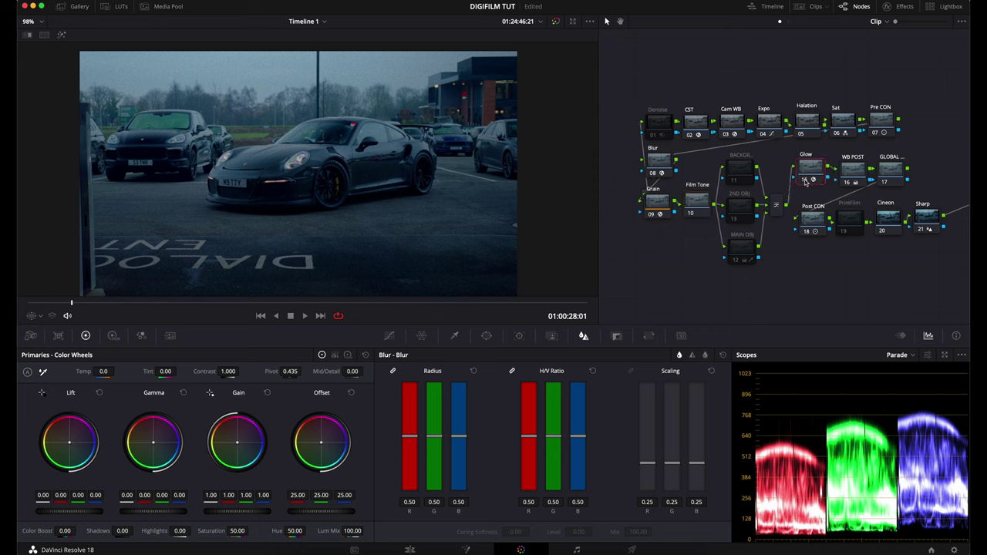
click(817, 222)
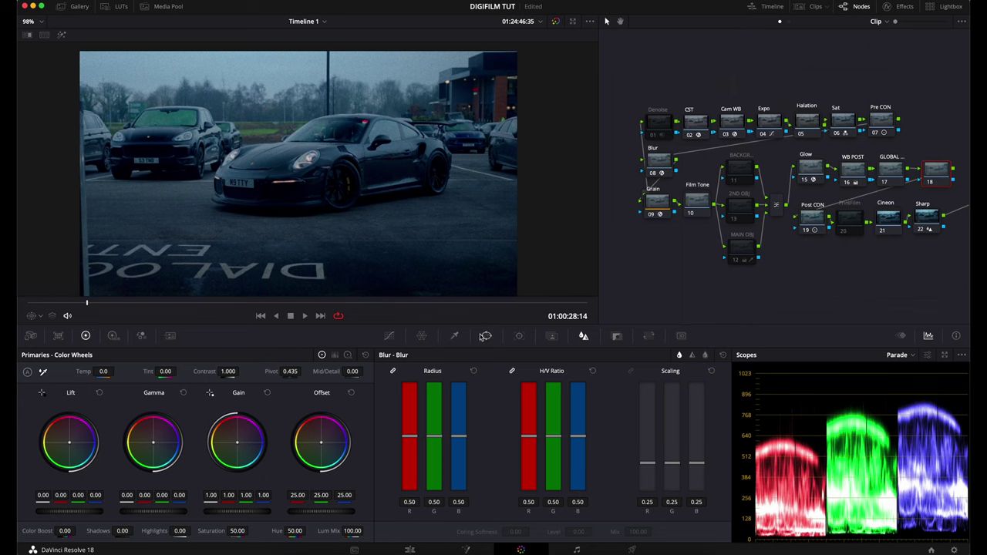
Add a gradient window over the sky on node 18, lowering Gain and Offset to 23.20
click(486, 335)
click(394, 495)
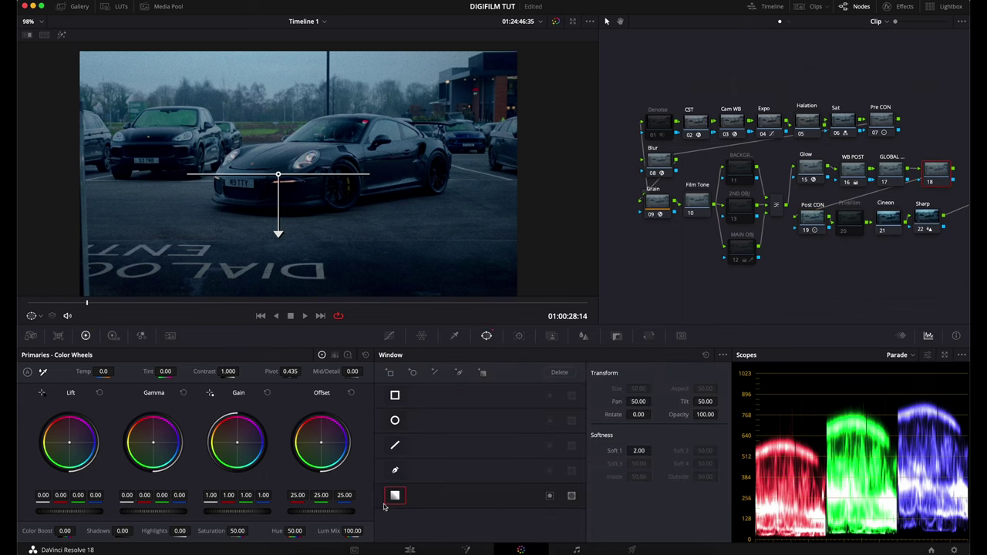
drag(299, 176, 299, 94)
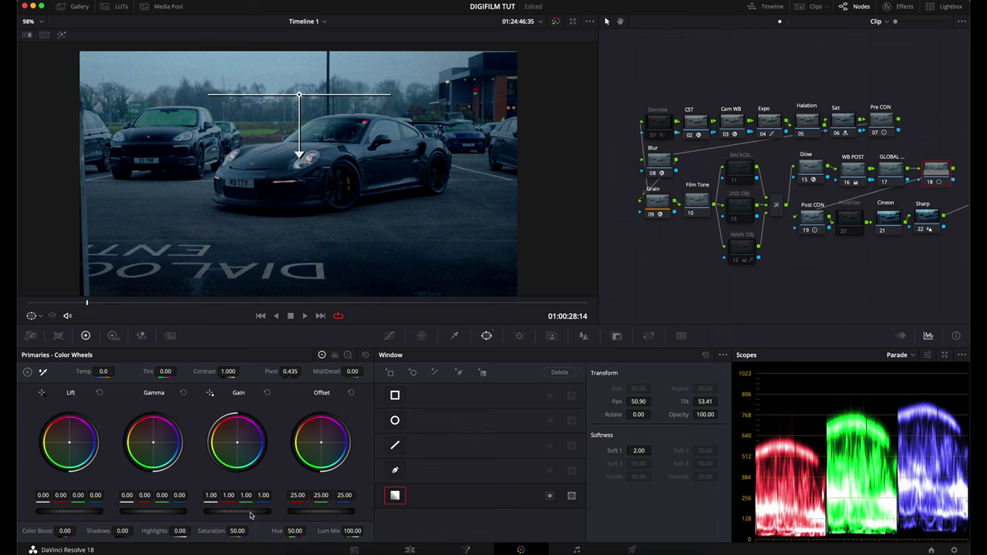
drag(252, 515, 245, 513)
drag(316, 513, 259, 515)
Tilt and soften the sky gradient, then shift the GLOBAL node's gamma slightly toward teal
scroll(242, 180, down, 2)
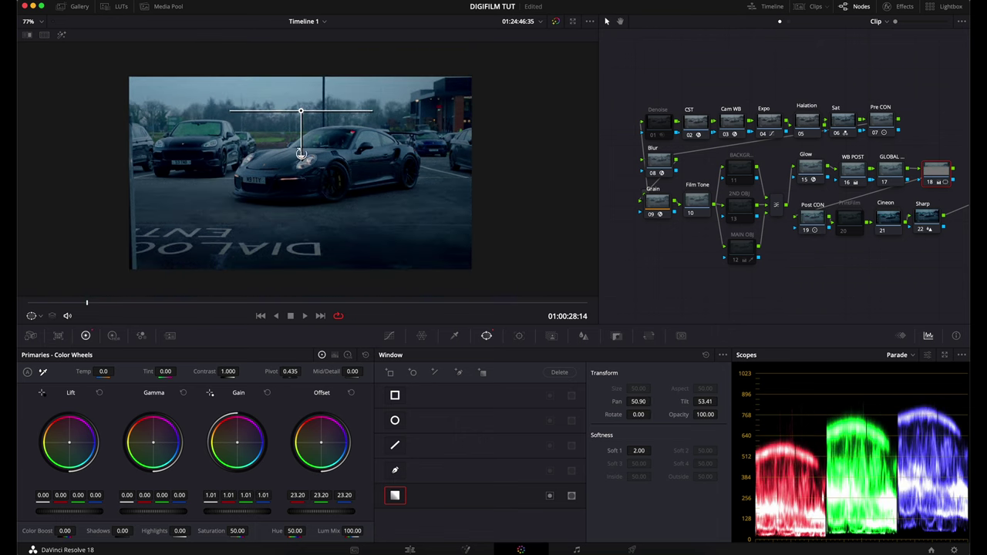
drag(301, 159, 305, 165)
drag(302, 112, 307, 102)
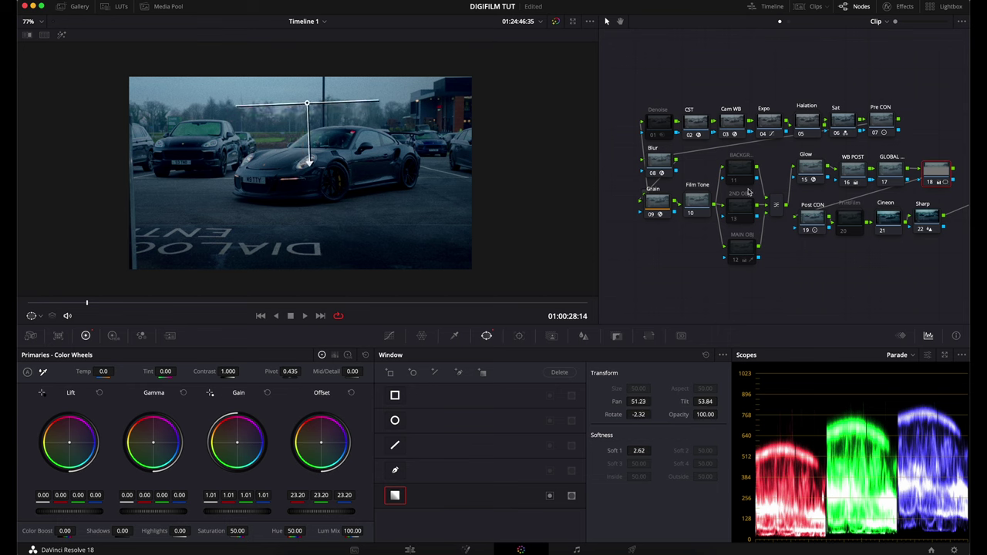
click(899, 172)
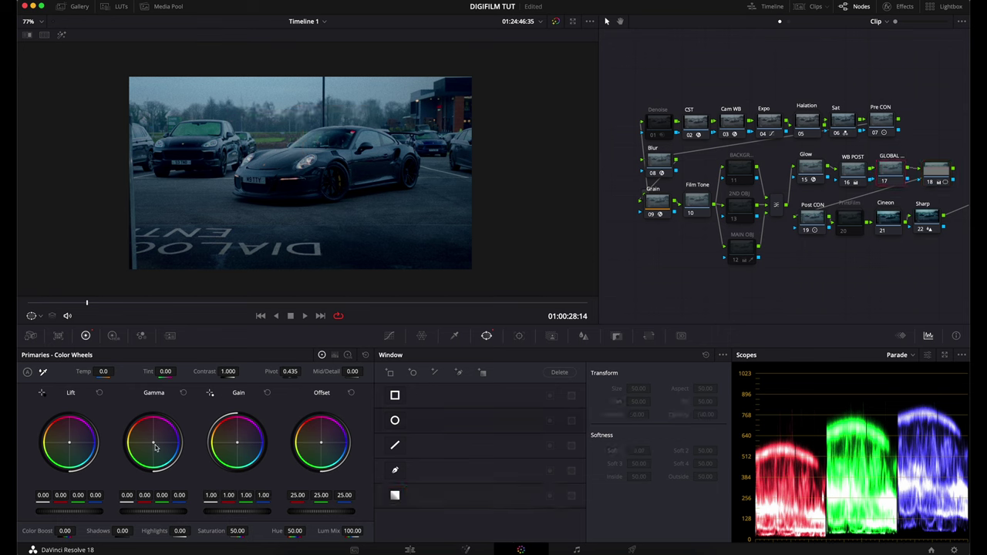
drag(154, 446, 153, 445)
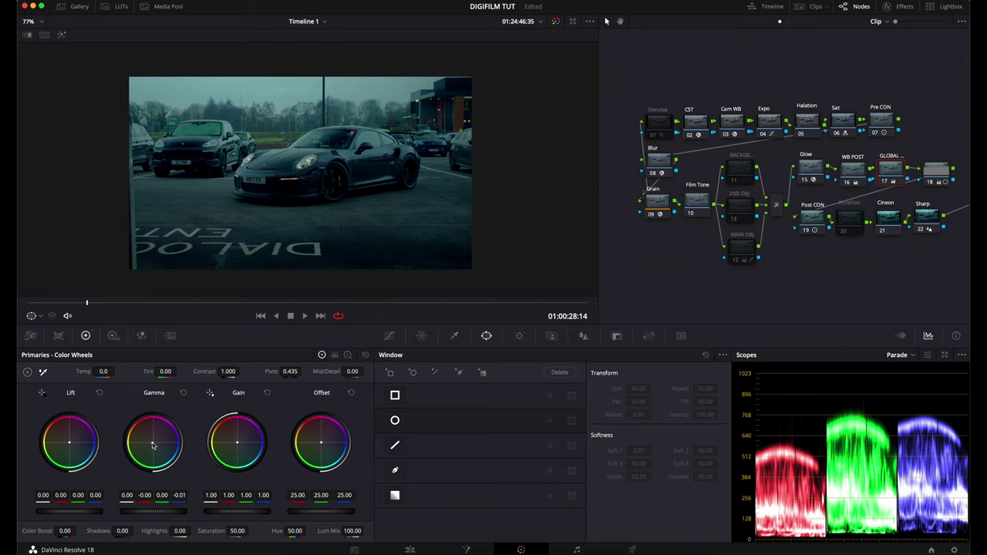